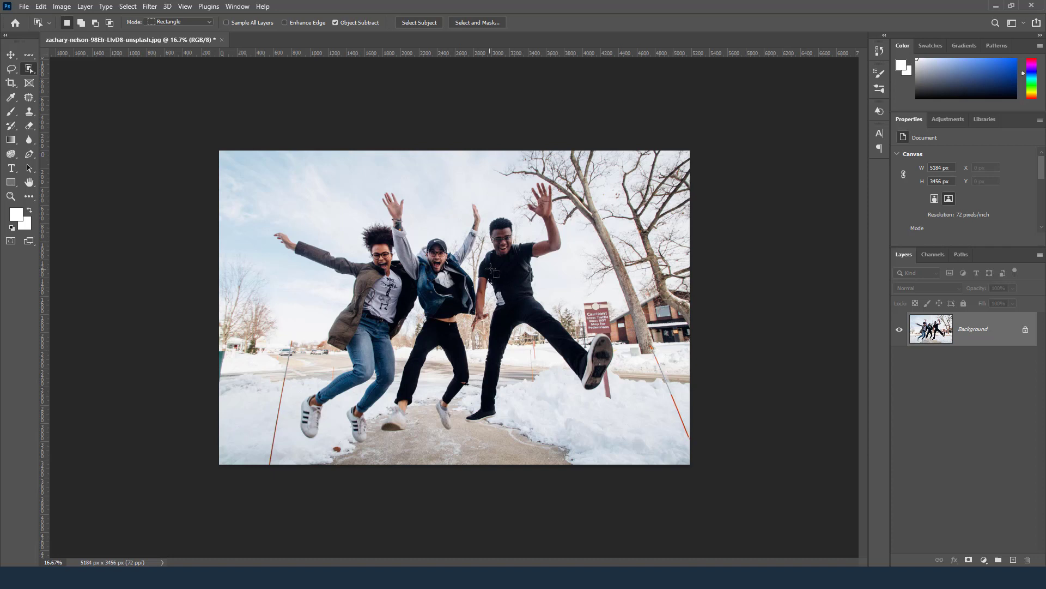
Select the three jumping people with the automatic Subject selection
left_click(126, 7)
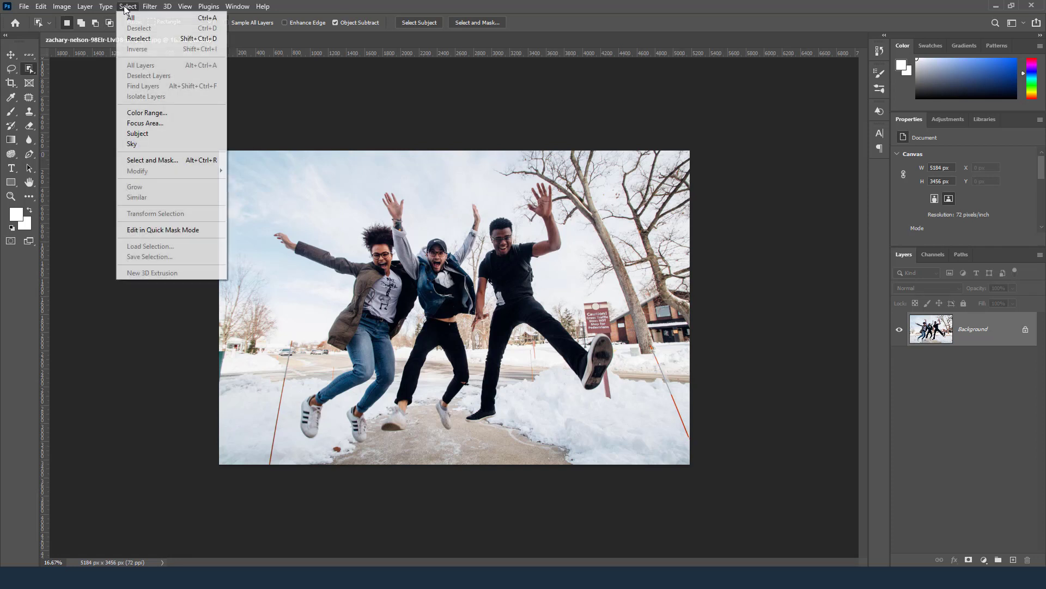
left_click(160, 138)
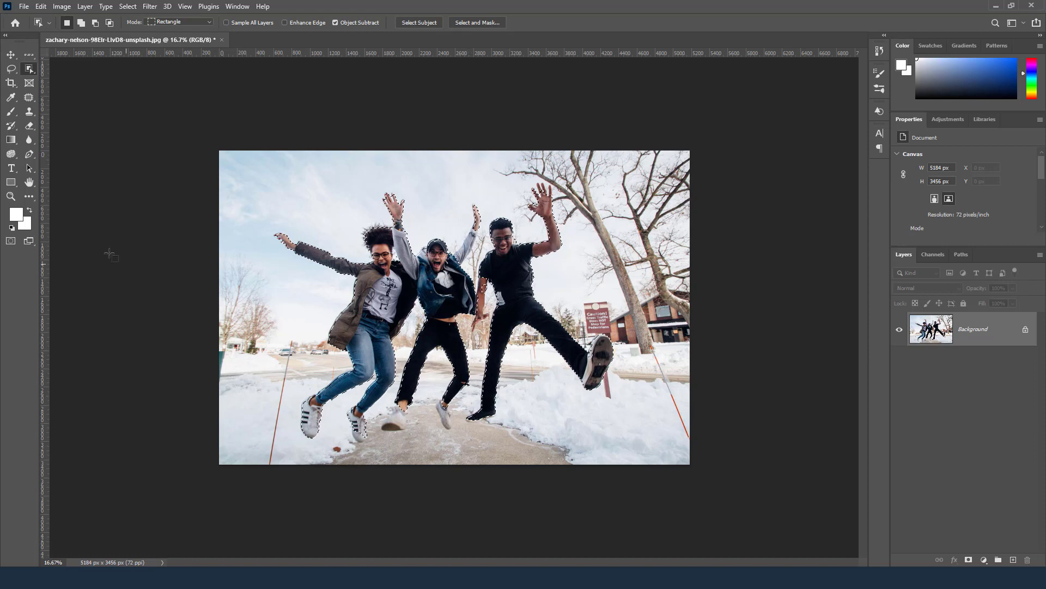
Add the missed part of the raised shoe's white sole edge to the selection with the Quick Selection tool
left_click(11, 197)
left_click(66, 22)
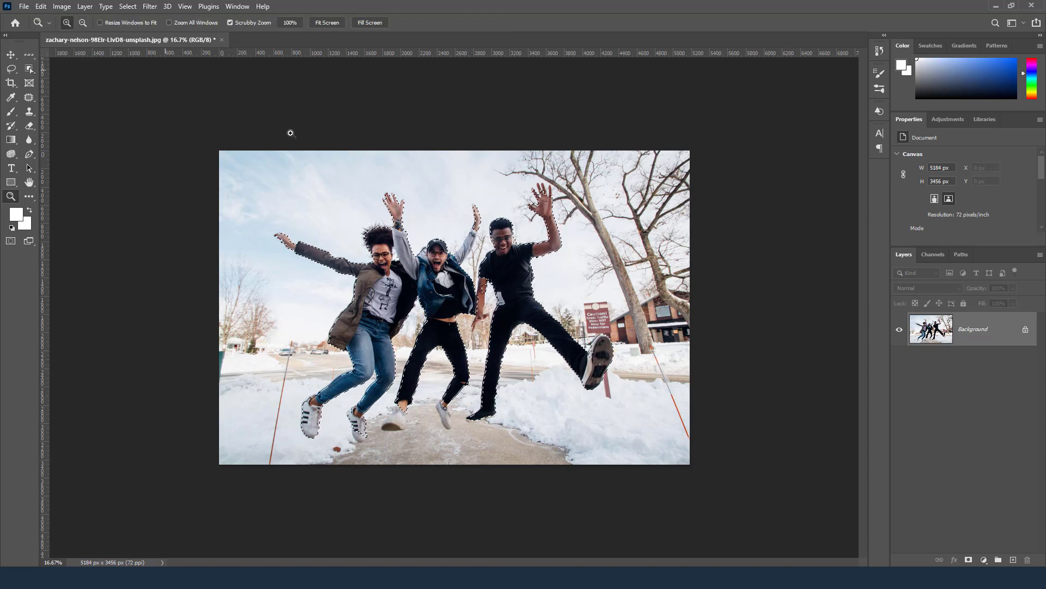
left_click(477, 303)
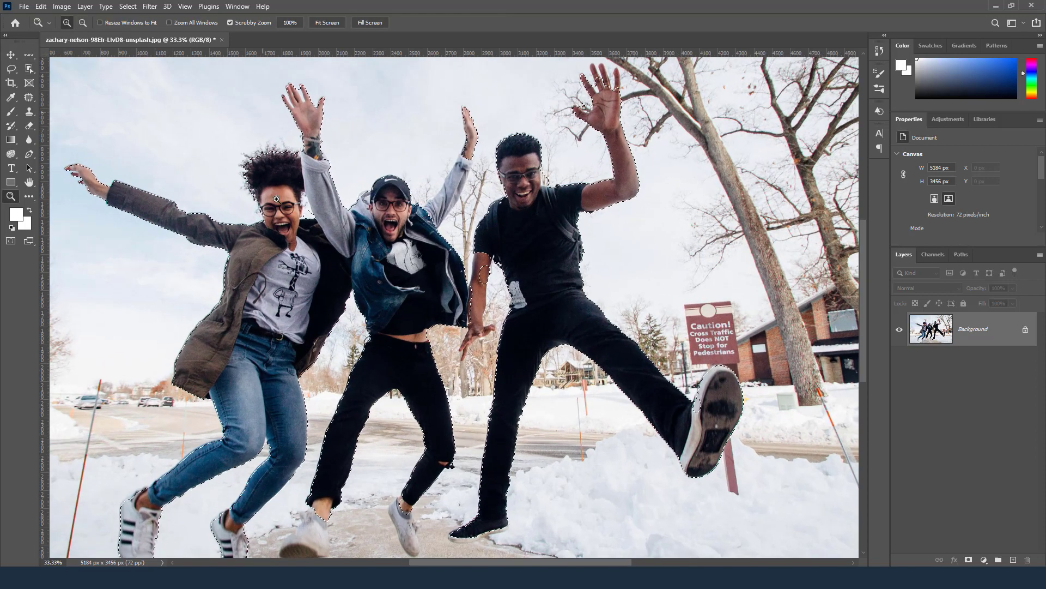
left_click(711, 411)
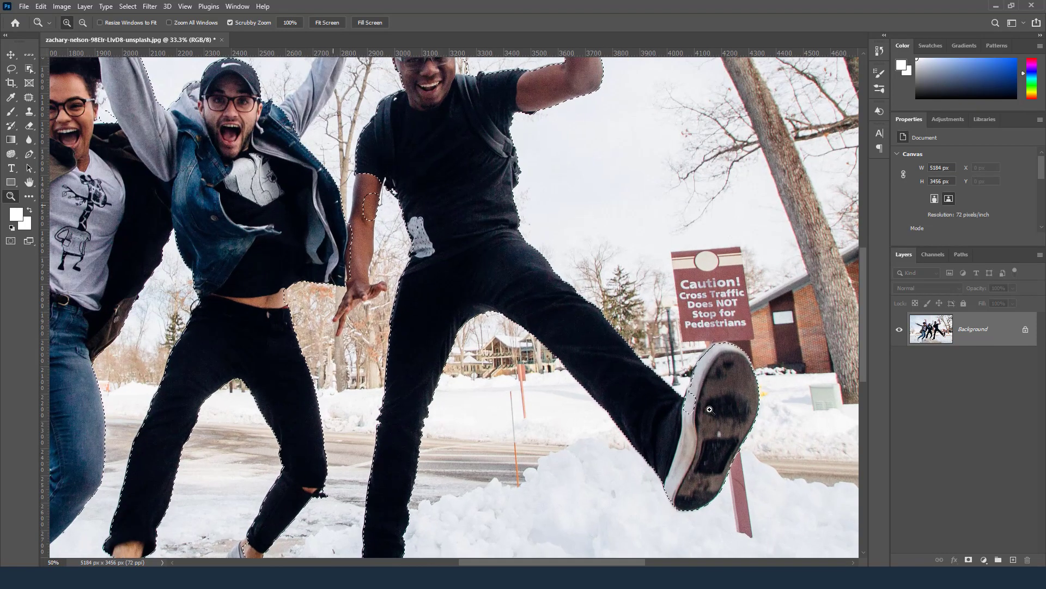
left_click(711, 410)
left_click(708, 409)
left_click(647, 369)
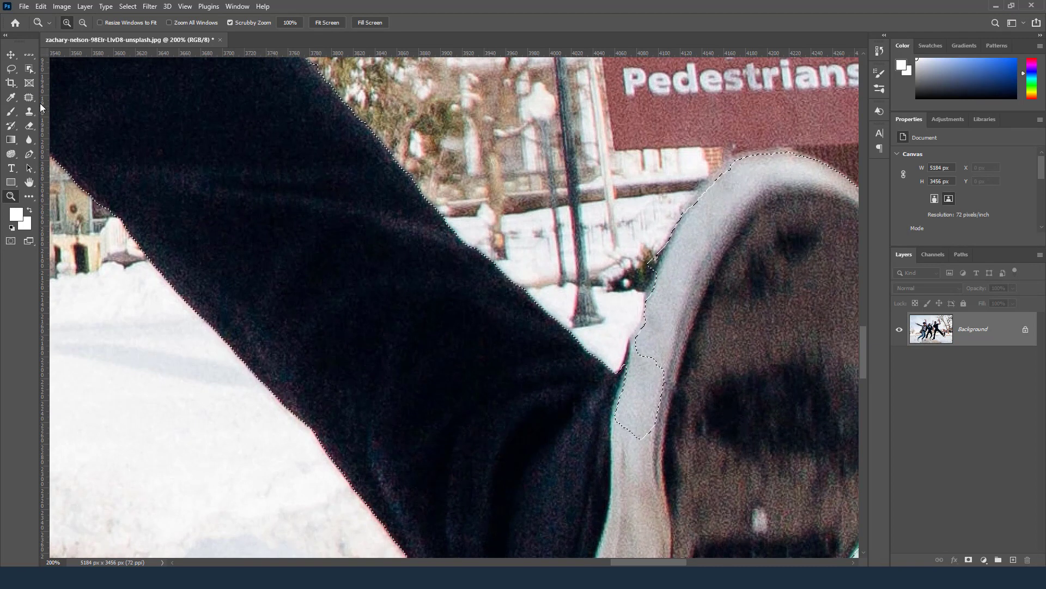
left_click(30, 69)
right_click(32, 73)
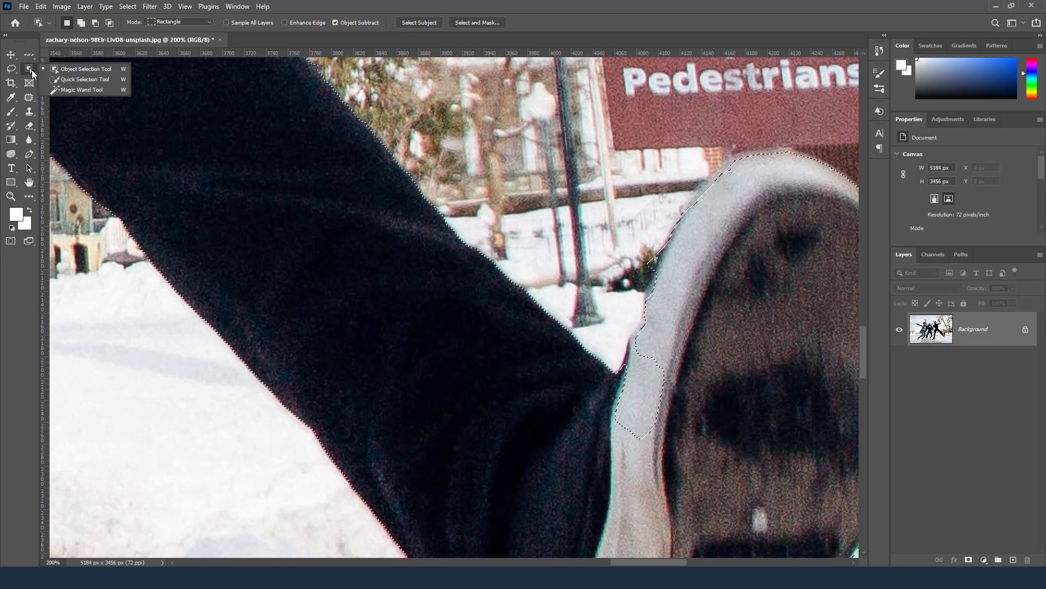
left_click(80, 81)
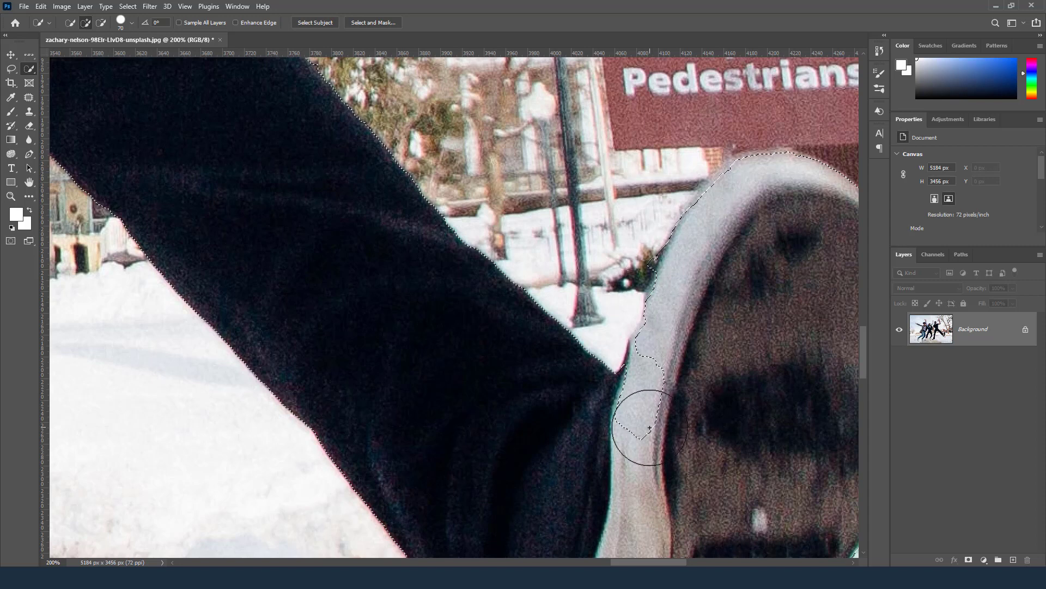
left_click(650, 426)
left_click_drag(646, 417, 648, 398)
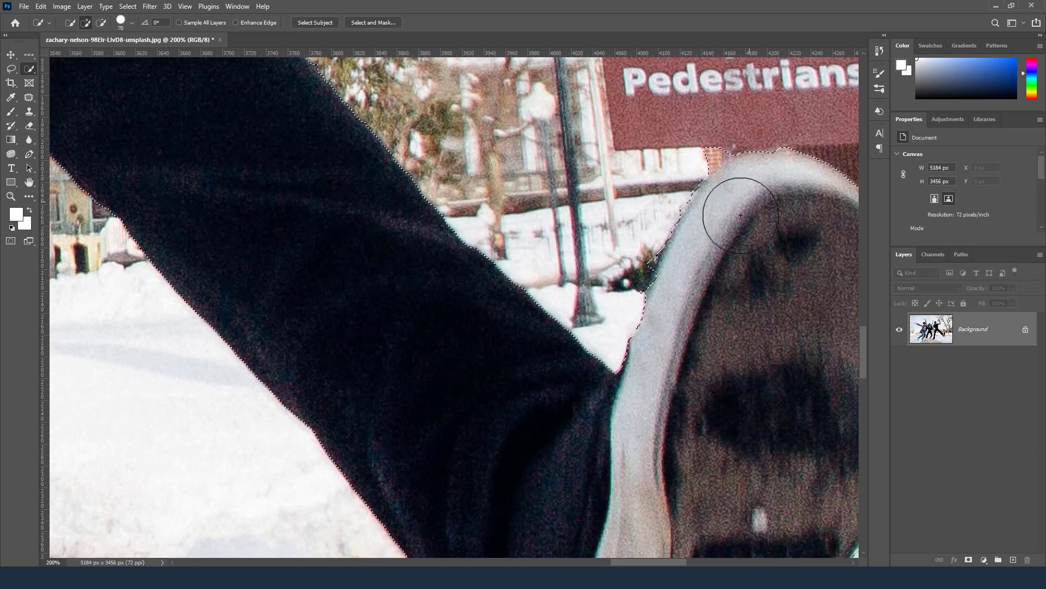
Copy the selected people onto a new layer and check the cutout by temporarily hiding the Background layer
key("z")
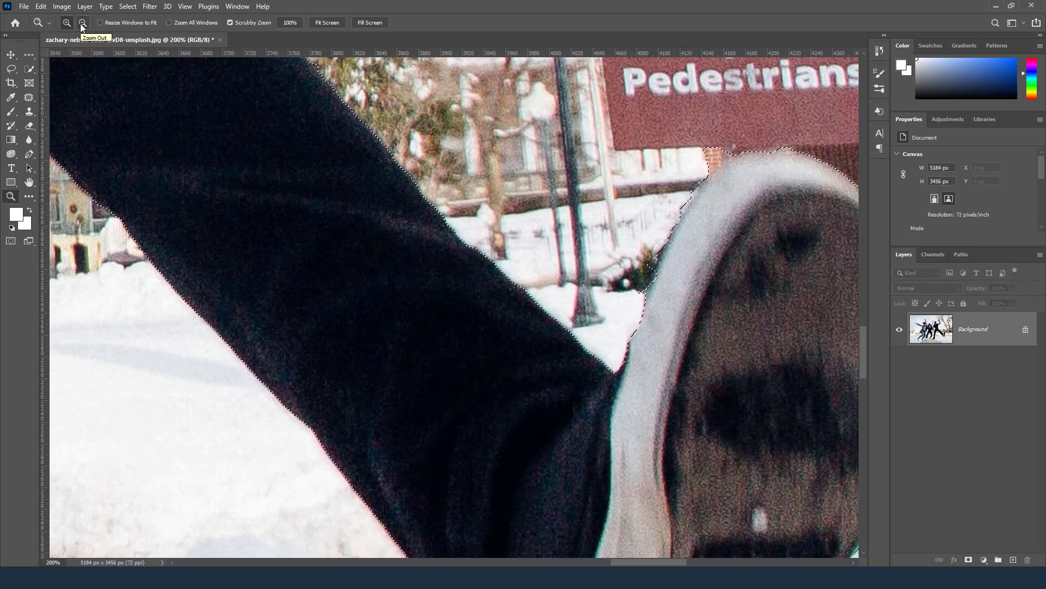
left_click(82, 24)
left_click(624, 323)
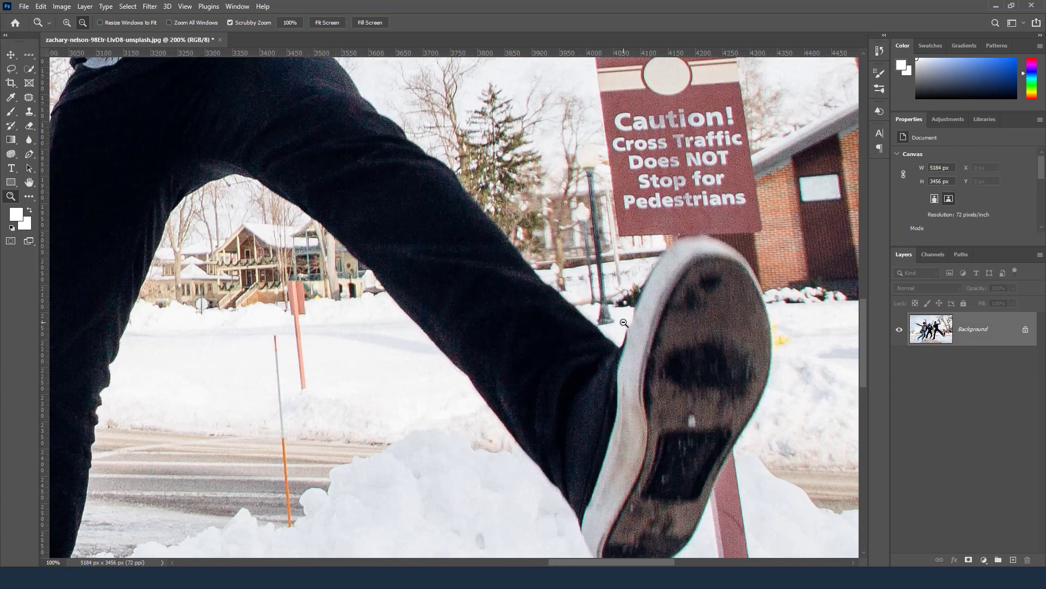
left_click(624, 322)
left_click(624, 322)
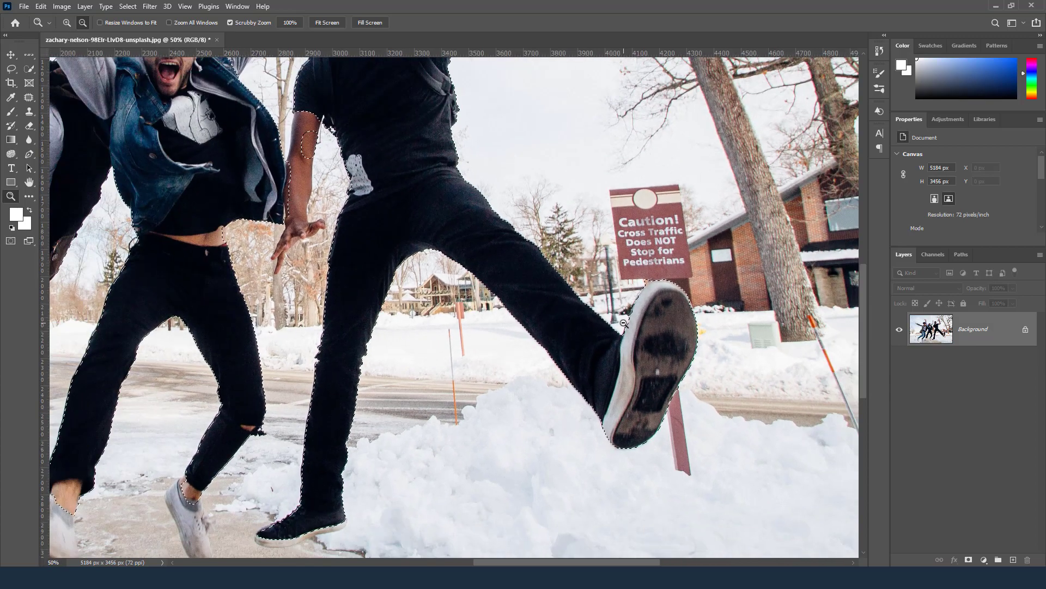
left_click(624, 323)
left_click(624, 322)
left_click(624, 322)
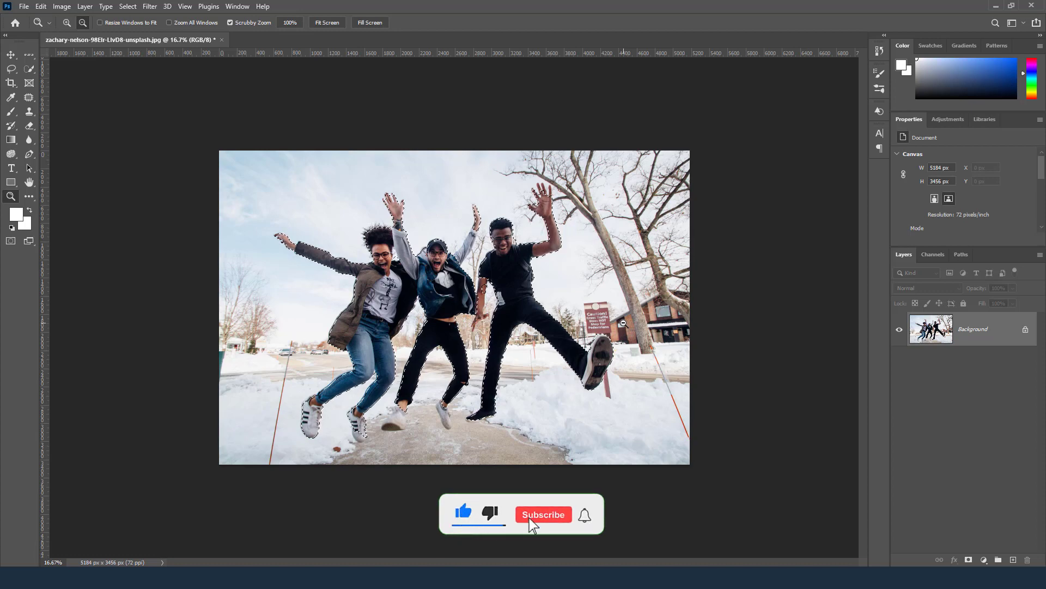
key("ctrl+j")
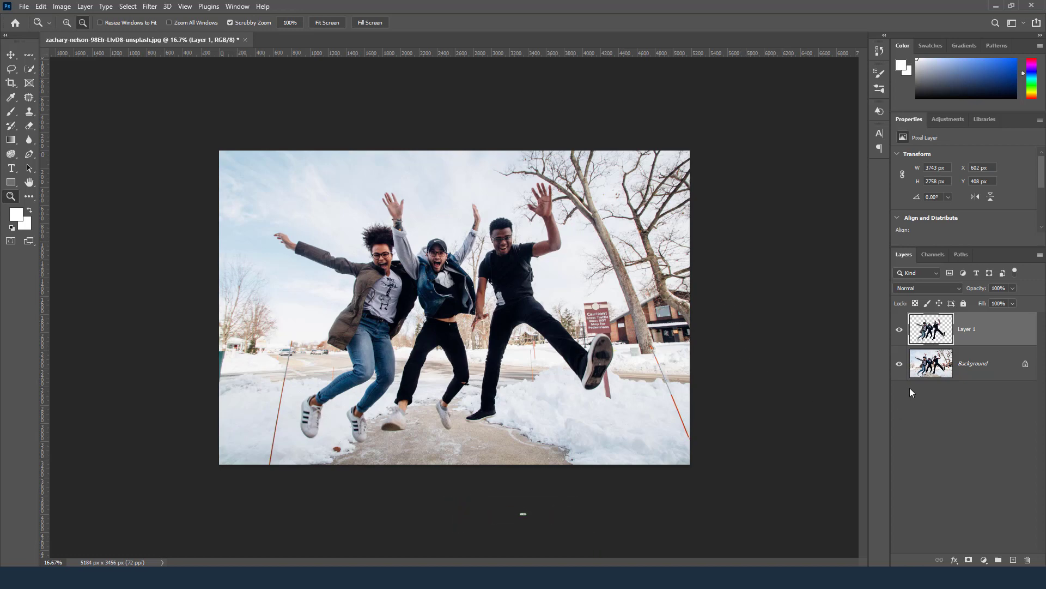
left_click(900, 365)
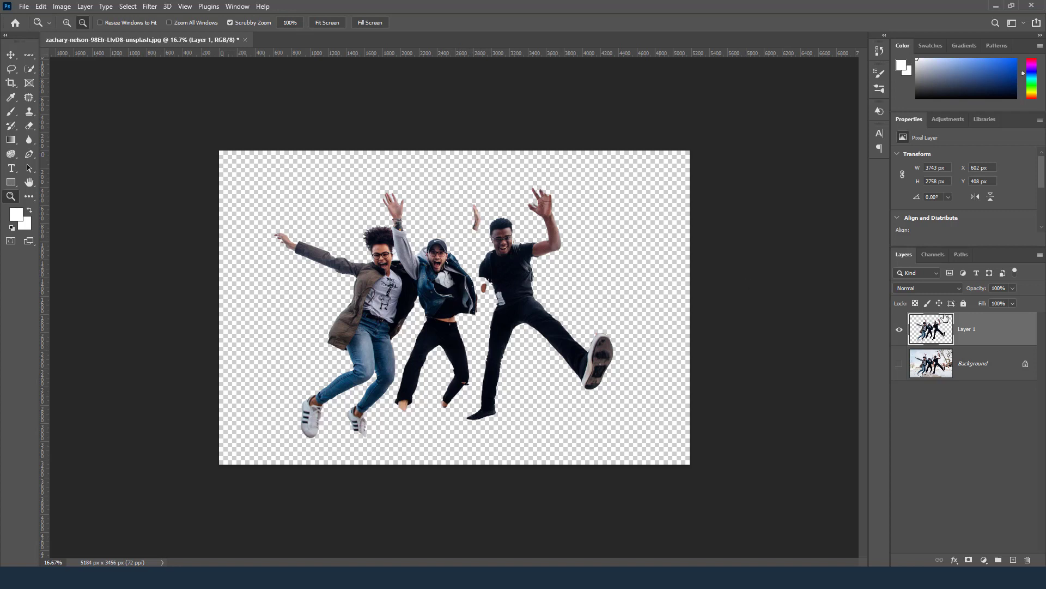
left_click(899, 366)
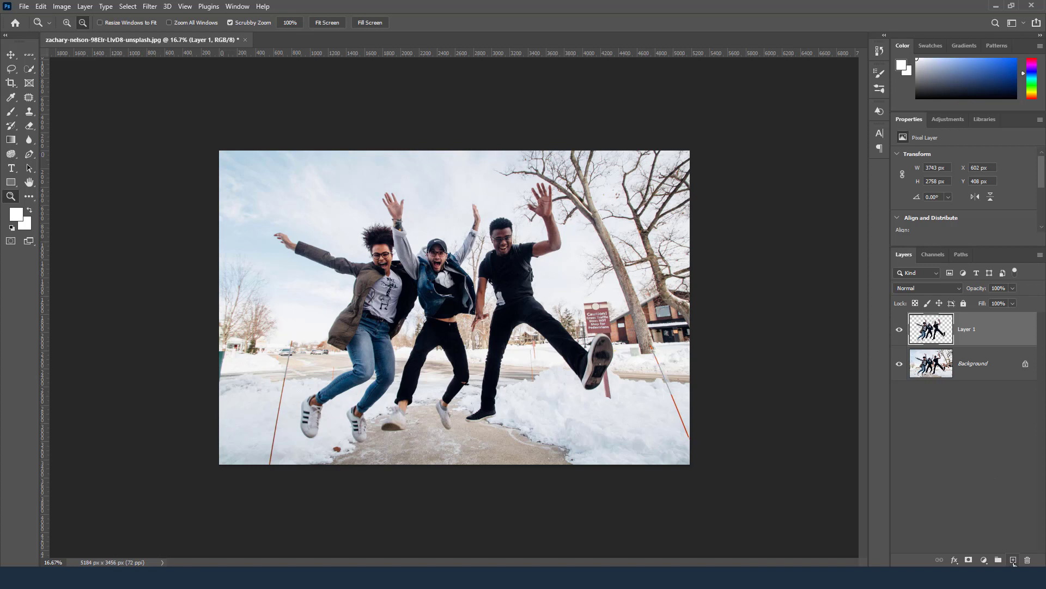
Add a new empty layer and place it between the people cutout and the Background
left_click(1013, 560)
left_click_drag(981, 331, 983, 381)
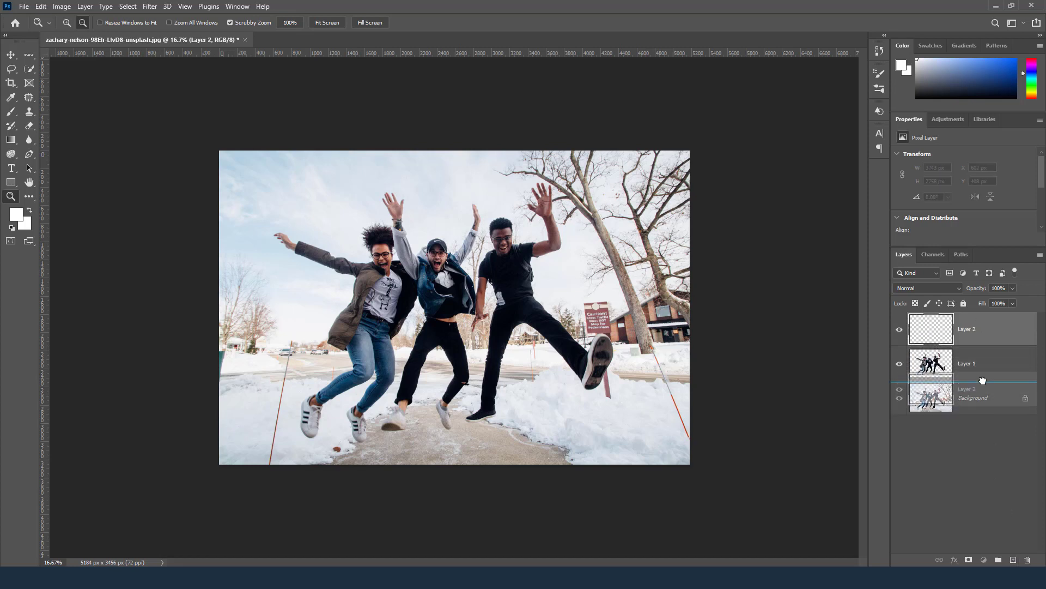
left_click_drag(982, 380, 993, 380)
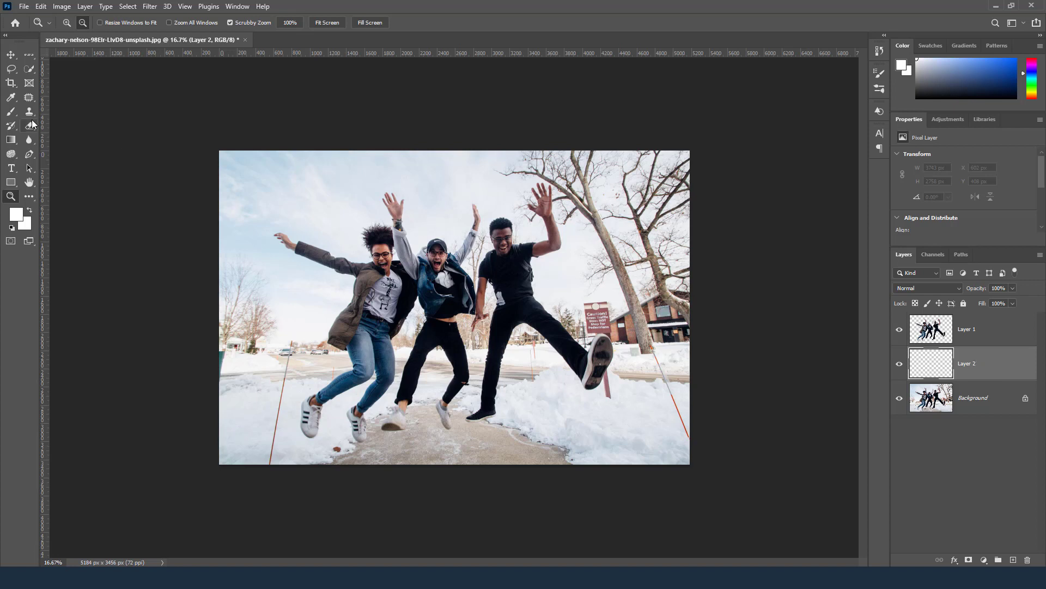
Make a rectangular marquee selection about 4704 by 2178 px over the people on the empty layer
left_click(31, 57)
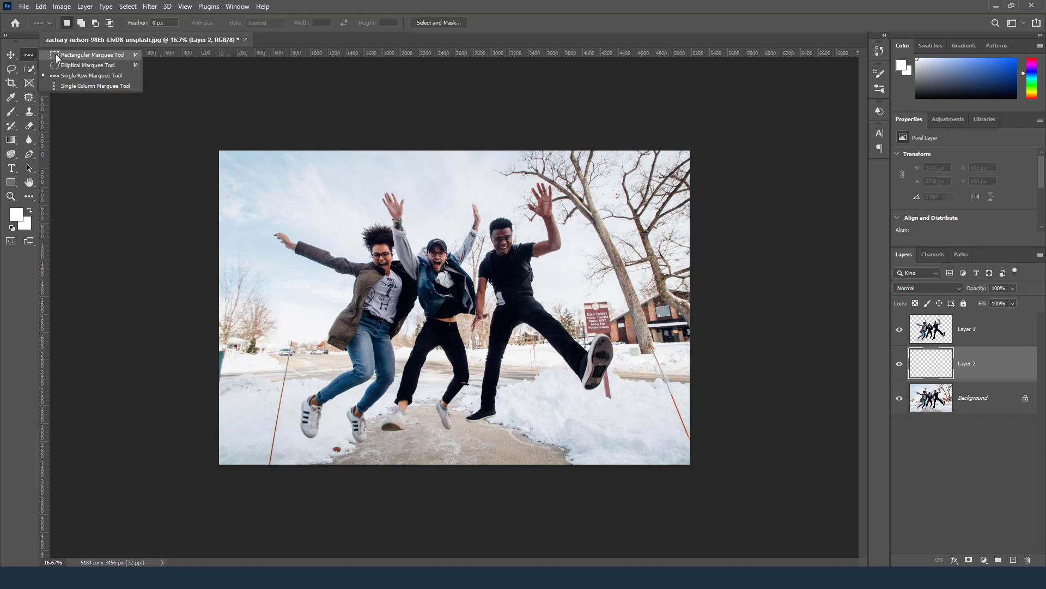
left_click(69, 57)
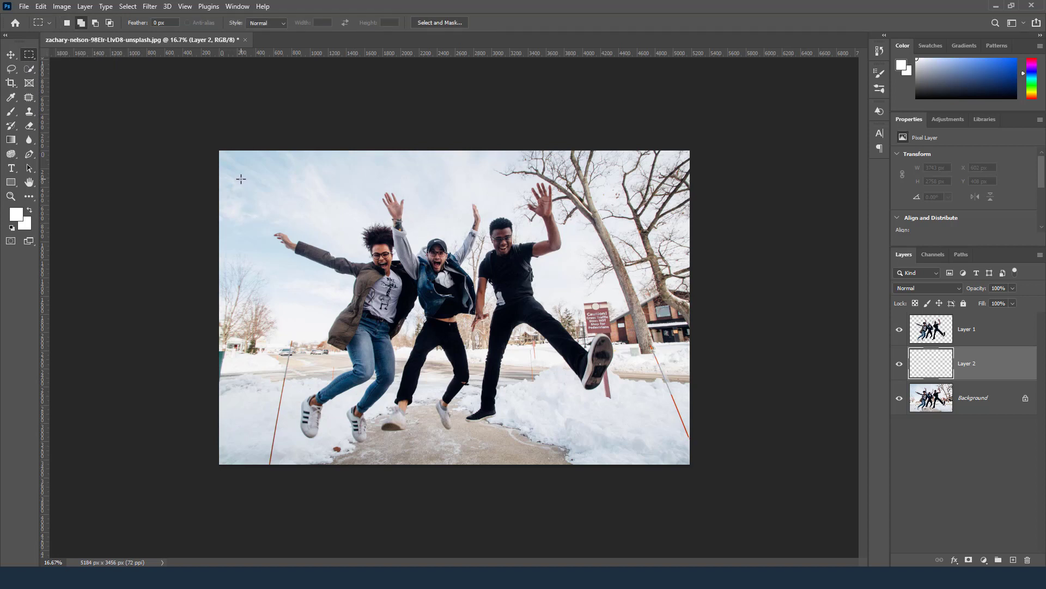
left_click_drag(241, 179, 668, 376)
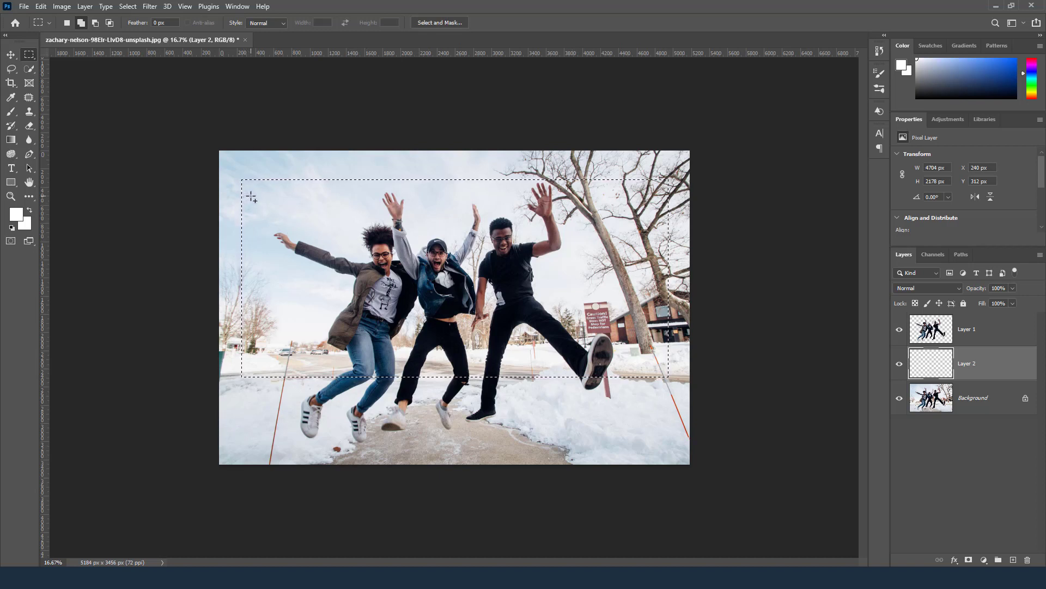
Subtract an inner rectangle of about 4518 by 1824 px from the selection and fill the remaining frame with white
key("alt")
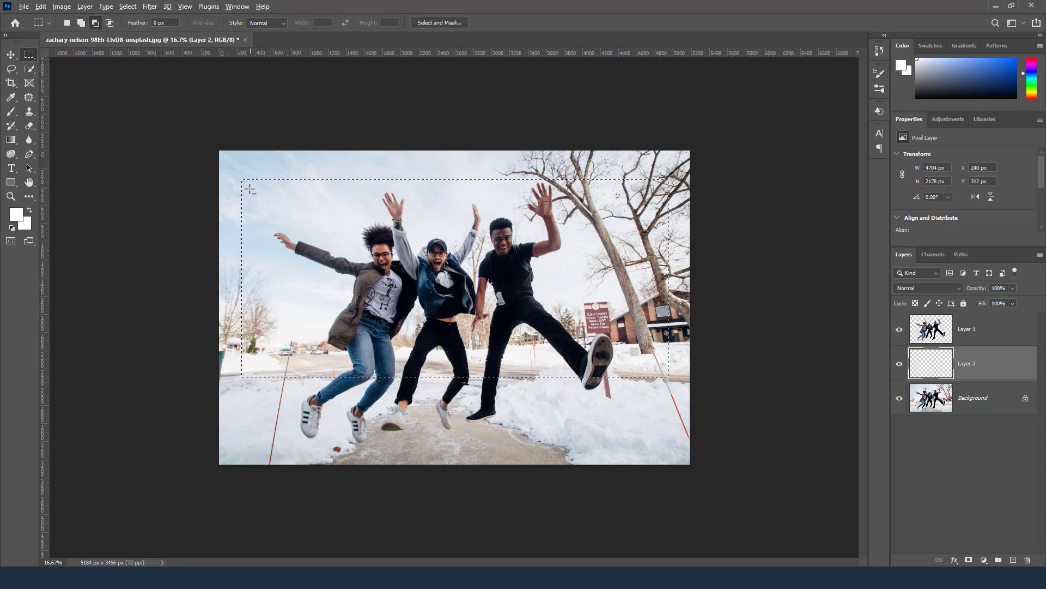
left_click_drag(250, 189, 268, 224)
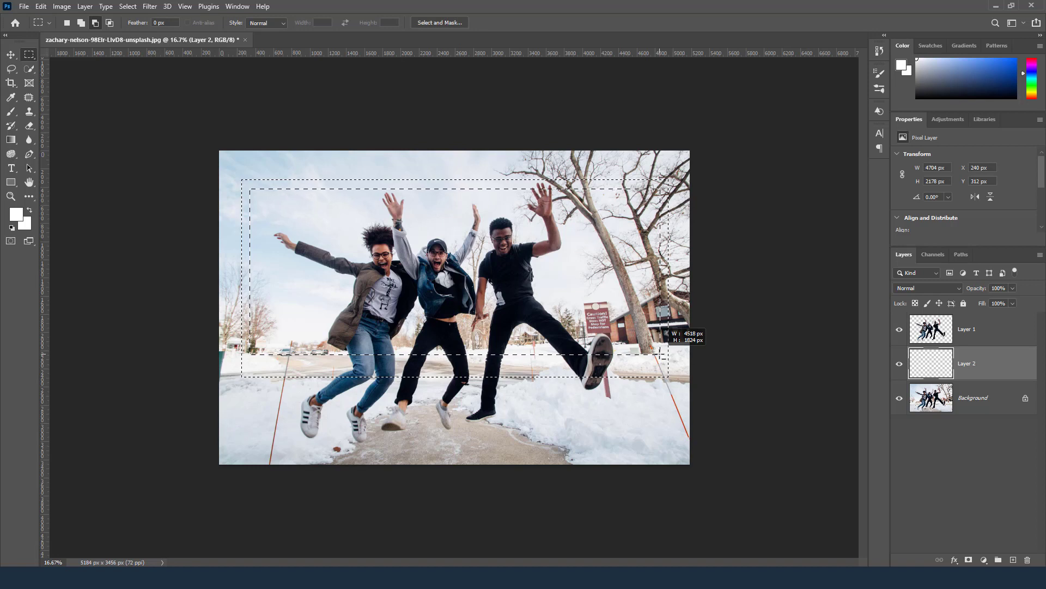
left_click_drag(661, 354, 660, 355)
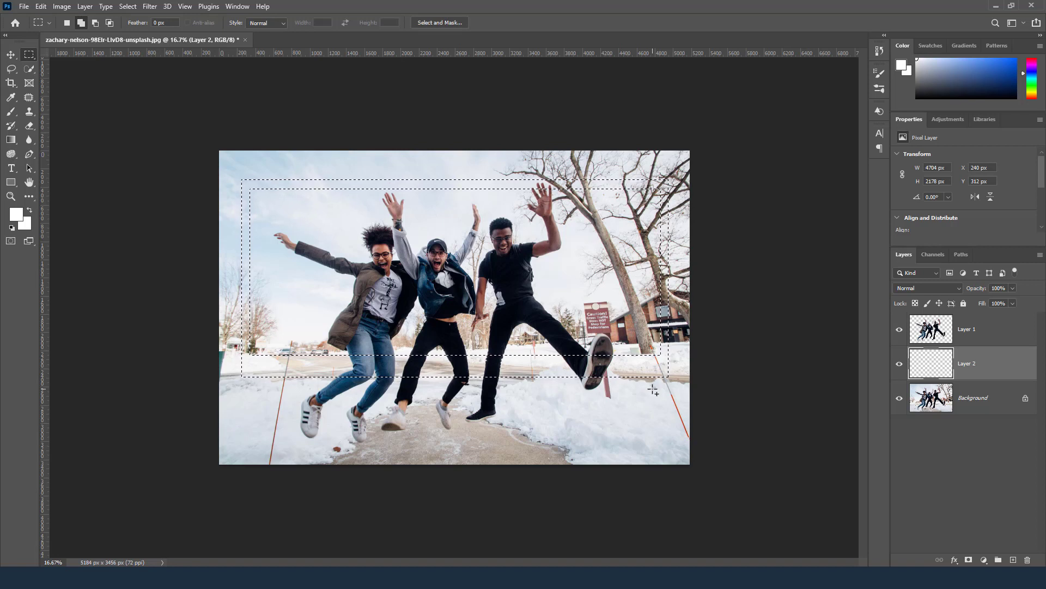
key("alt")
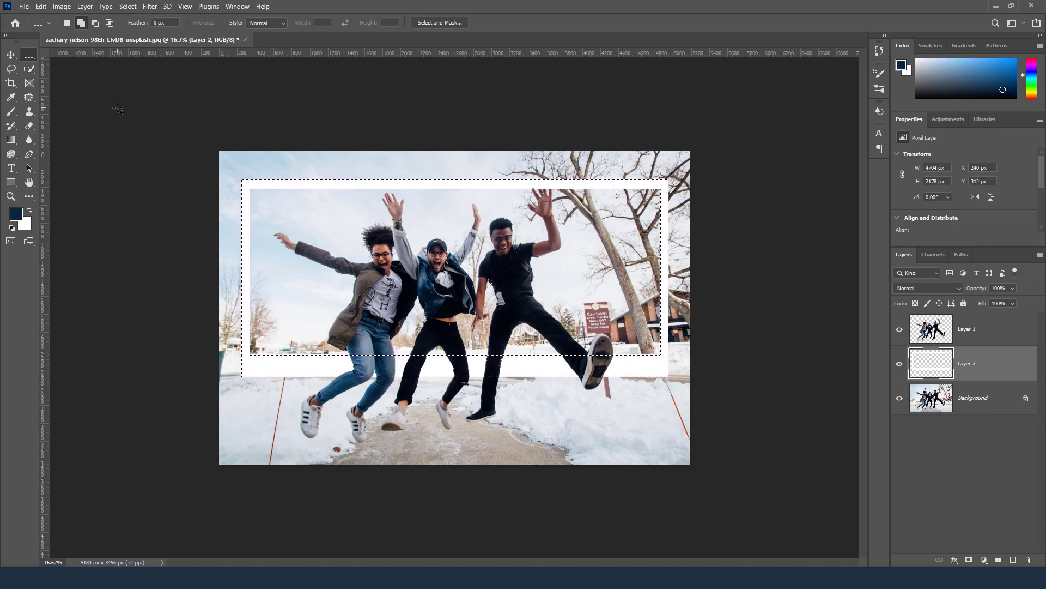
Rotate the white frame by about -4.5° with Free Transform
left_click(11, 54)
key("ctrl")
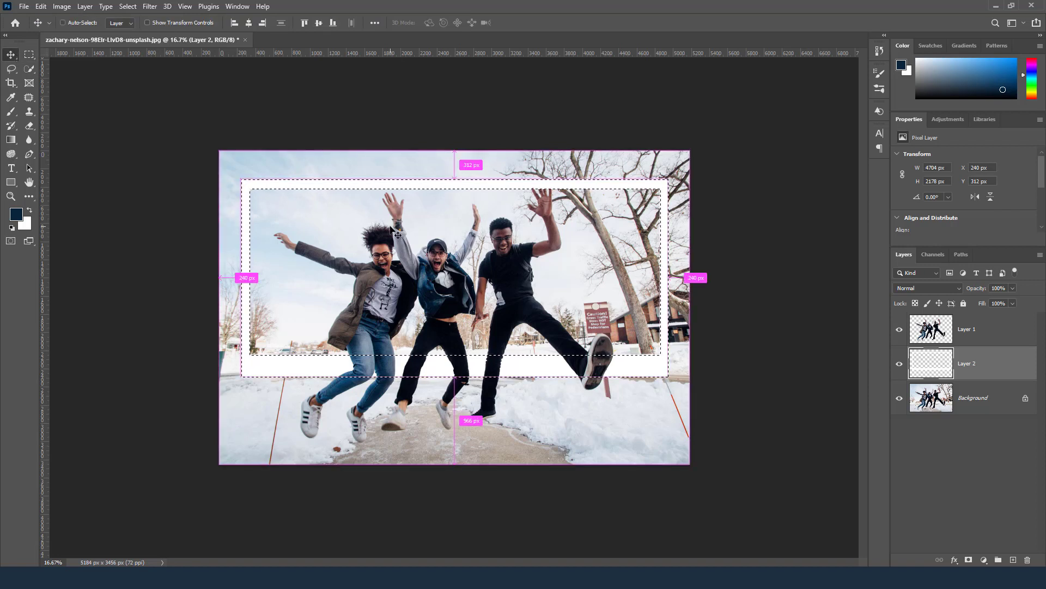
key("ctrl+t")
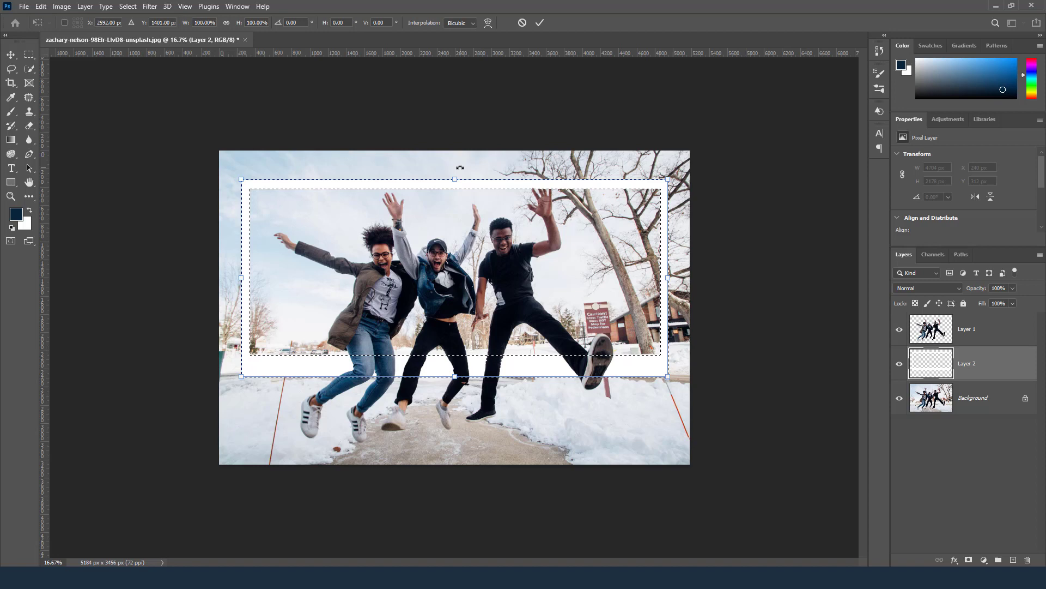
left_click_drag(460, 167, 460, 167)
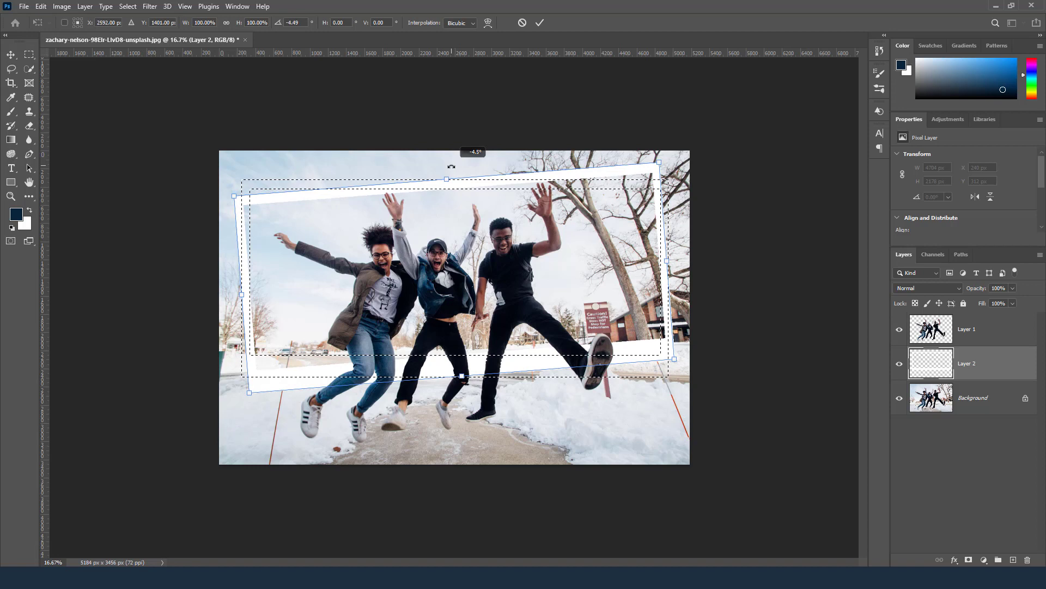
left_click_drag(452, 167, 451, 167)
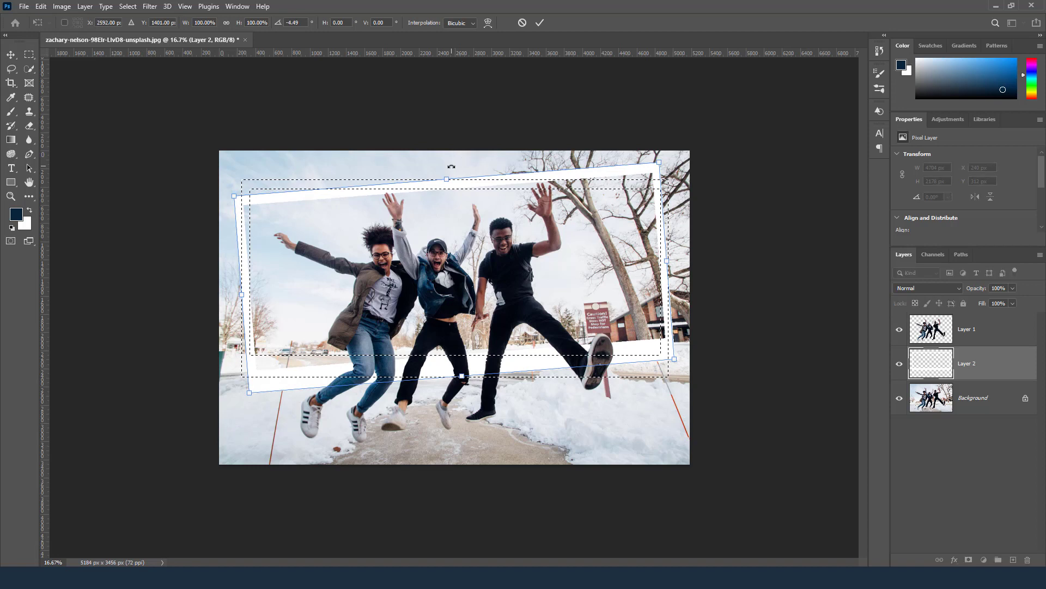
left_click(540, 23)
Erase the straight leg of the man in the black T-shirt on Layer 1 inside the frame selection, using a 200 px eraser
key("z")
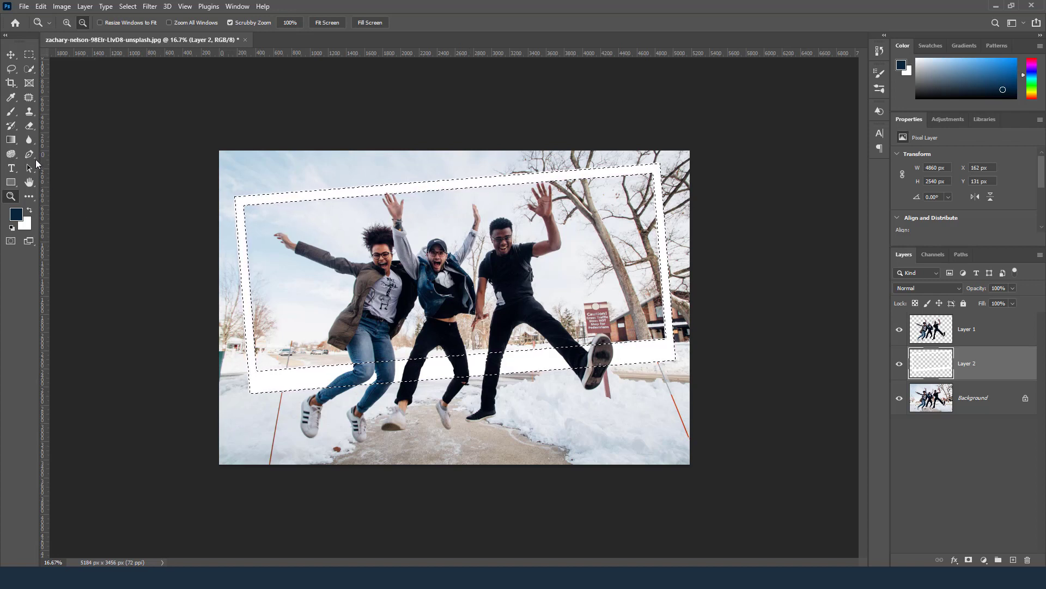
left_click_drag(28, 126, 84, 130)
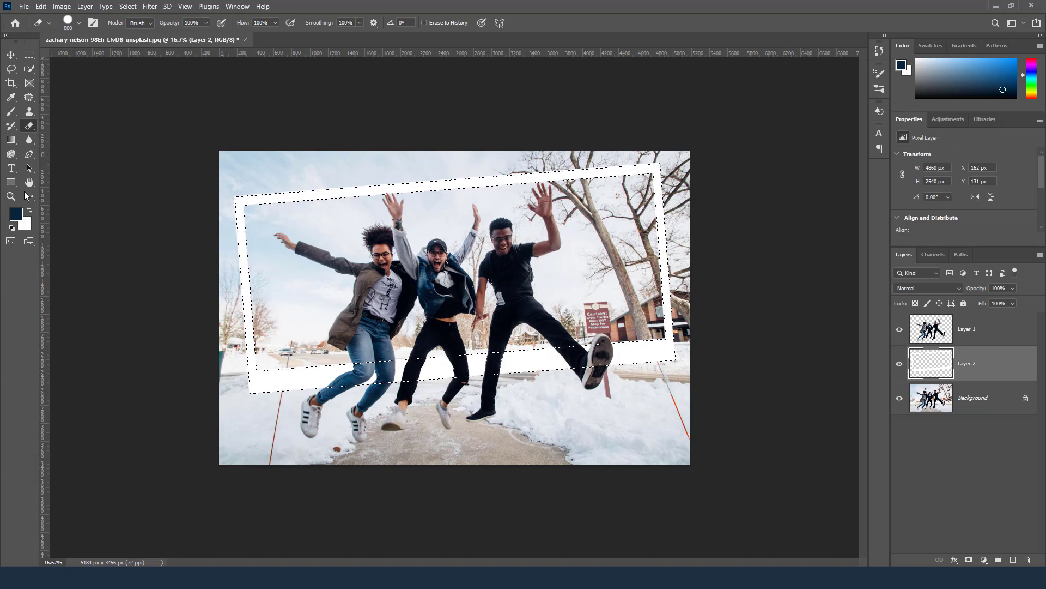
left_click(11, 197)
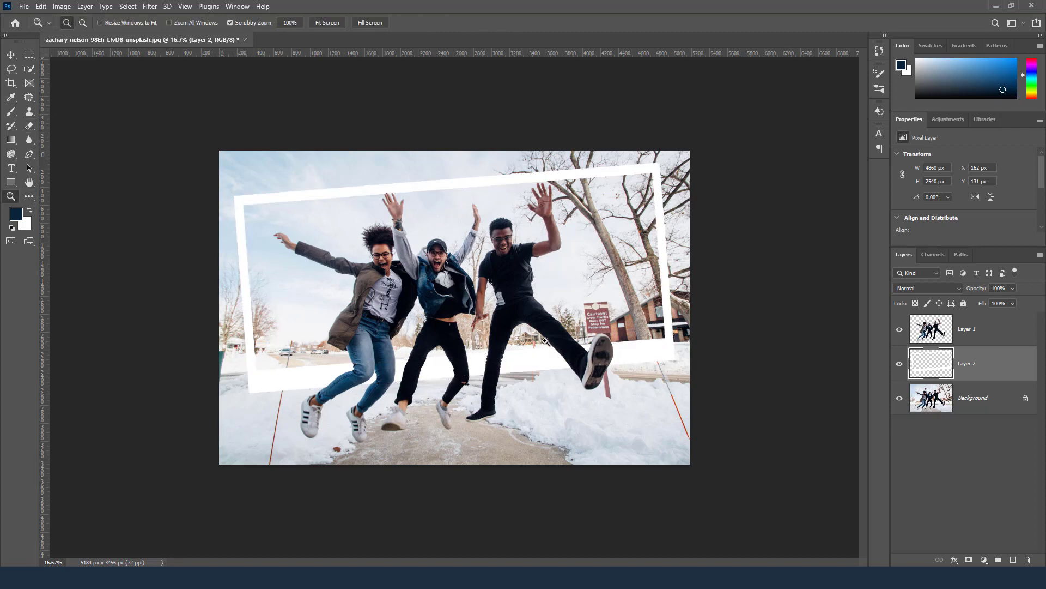
left_click(511, 290)
left_click(504, 338)
left_click(497, 384)
left_click(498, 384)
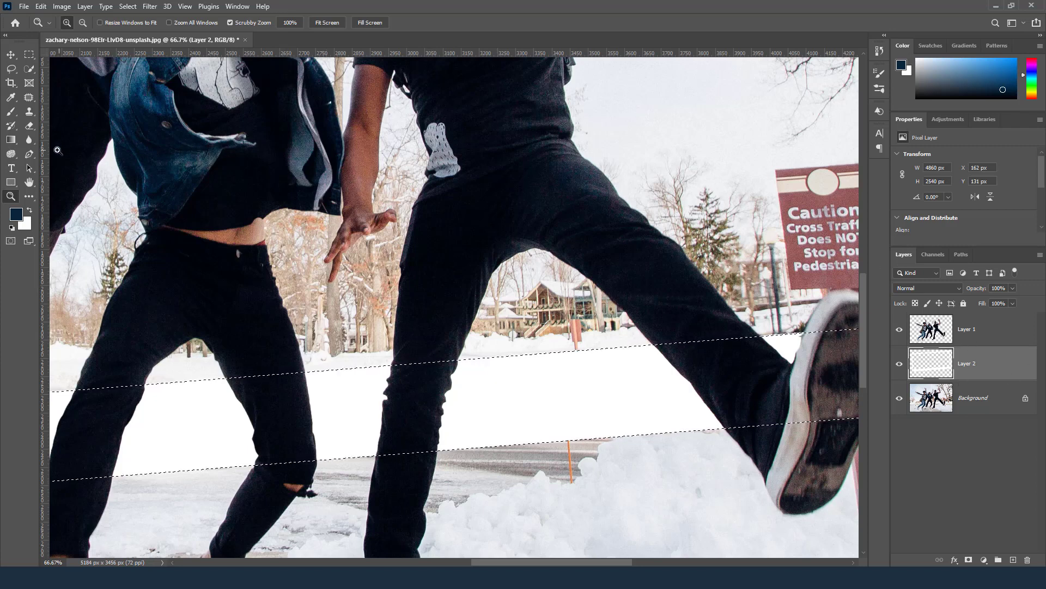
left_click(30, 126)
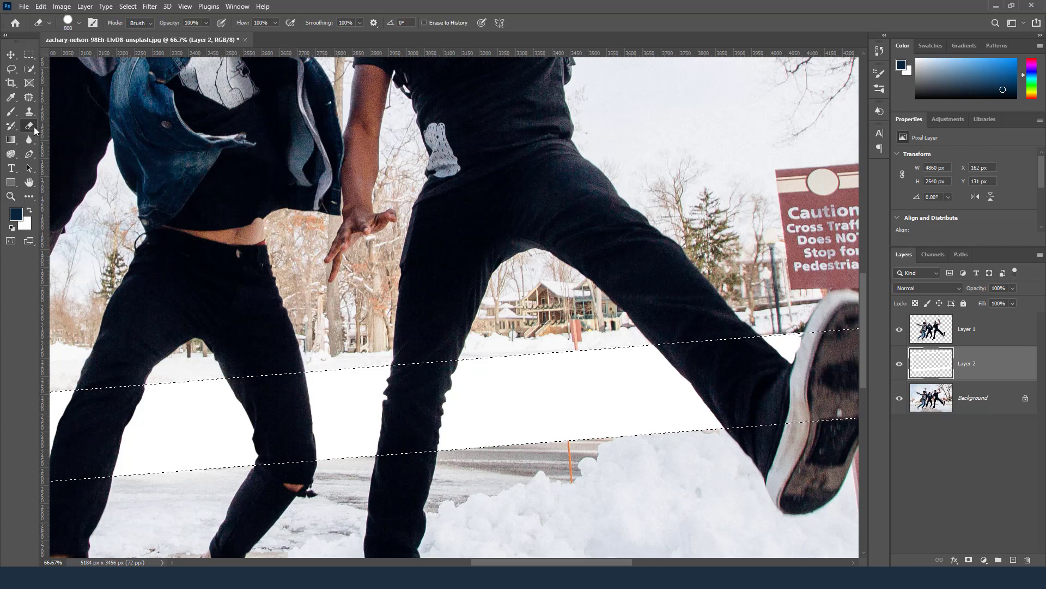
left_click(969, 332)
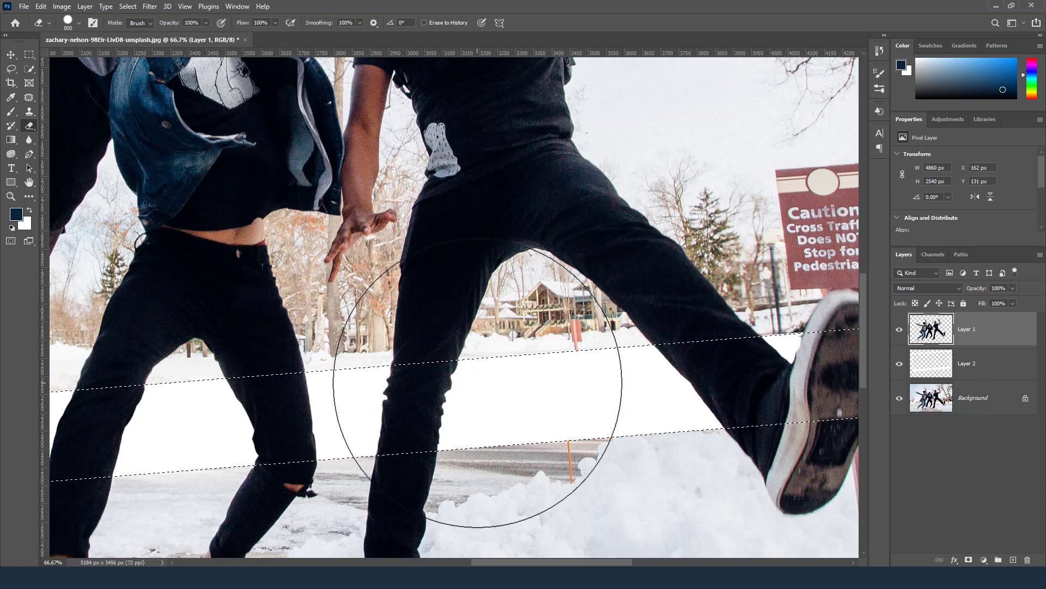
key("bracketleft")
key("bracketleft")
key("bracketleft")
key("bracketleft")
key("bracketleft")
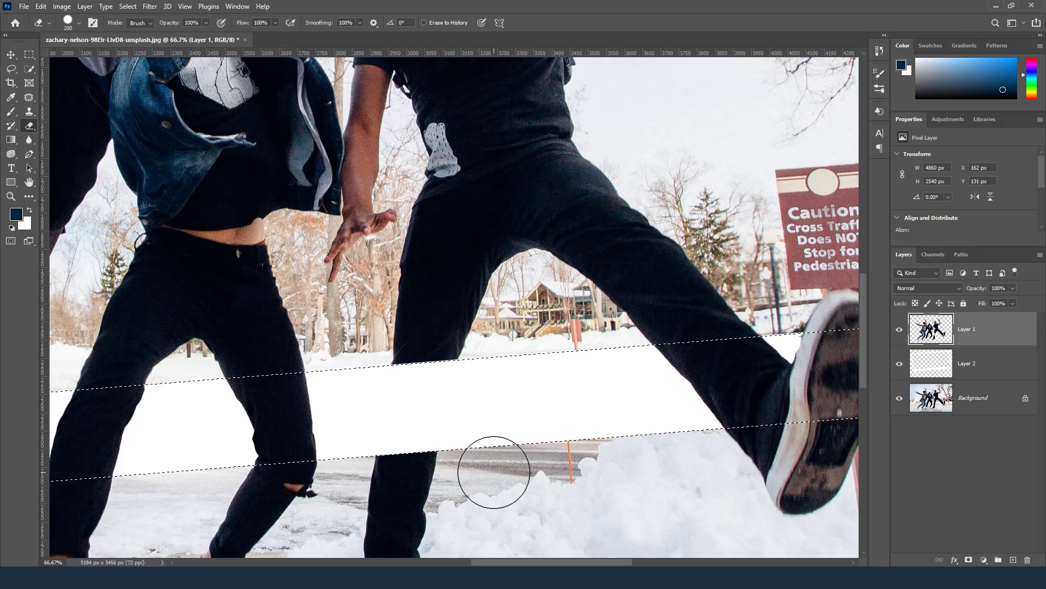
Erase the bent rear leg of the middle man on Layer 1 where it overlaps the frame's lower band
left_click(11, 196)
left_click(82, 24)
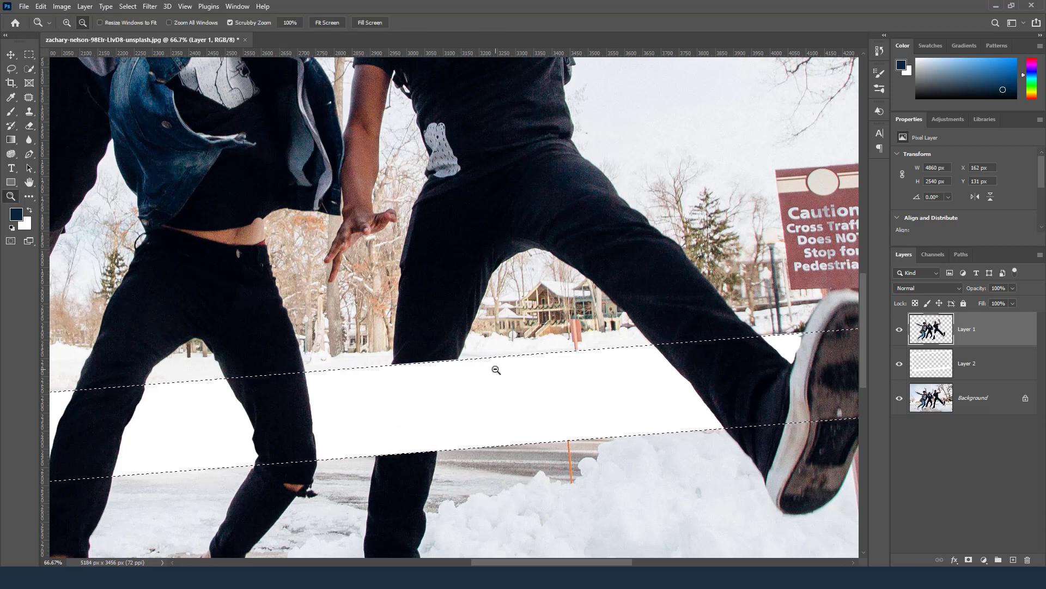
left_click(524, 364)
left_click(524, 363)
left_click(525, 364)
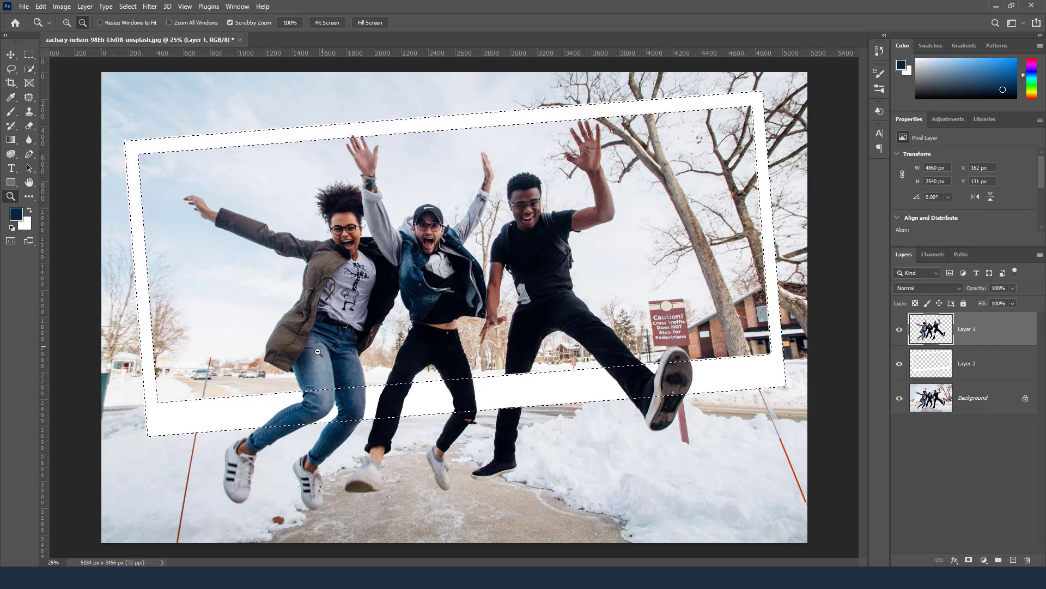
left_click(67, 22)
left_click(417, 392)
left_click(417, 393)
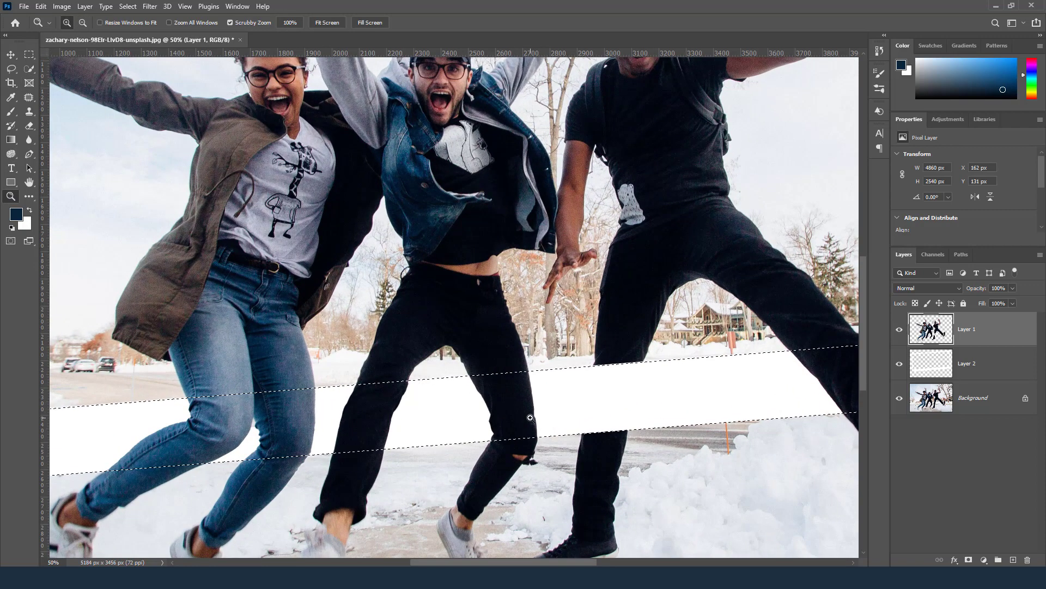
scroll(549, 406, "down", 3)
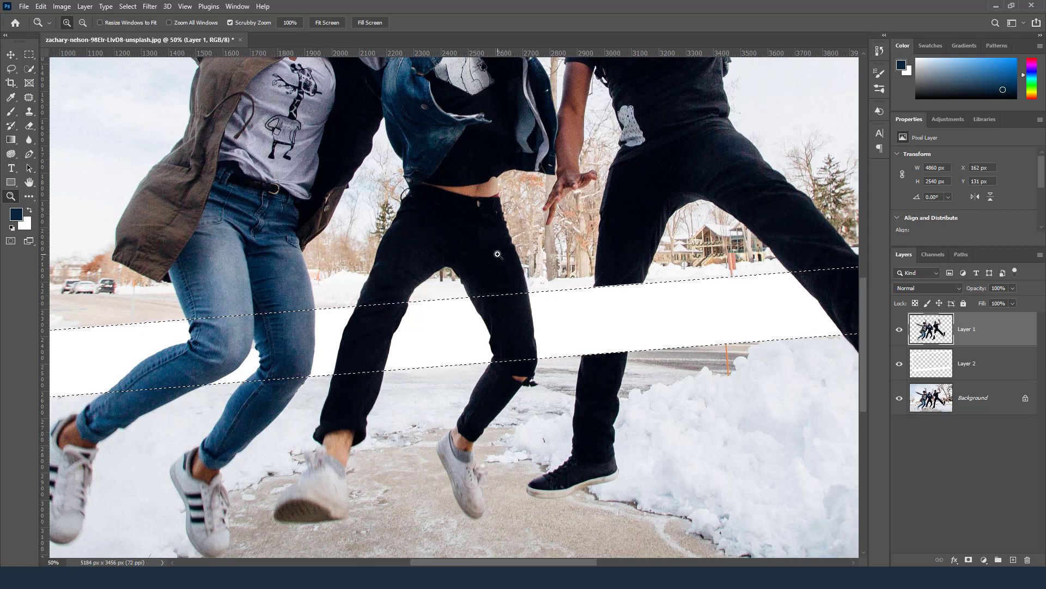
left_click(30, 126)
left_click(68, 127)
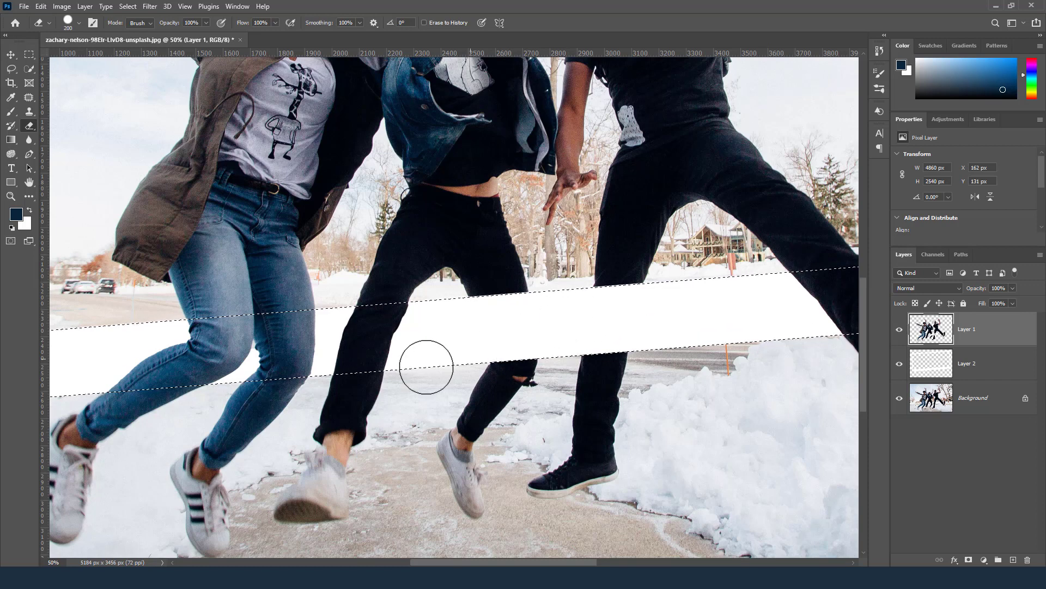
Erase the outer part of the rear jeans leg on Layer 1 inside the frame's lower band, reducing the eraser to 100 px and 70 px
scroll(463, 376, "down", 1)
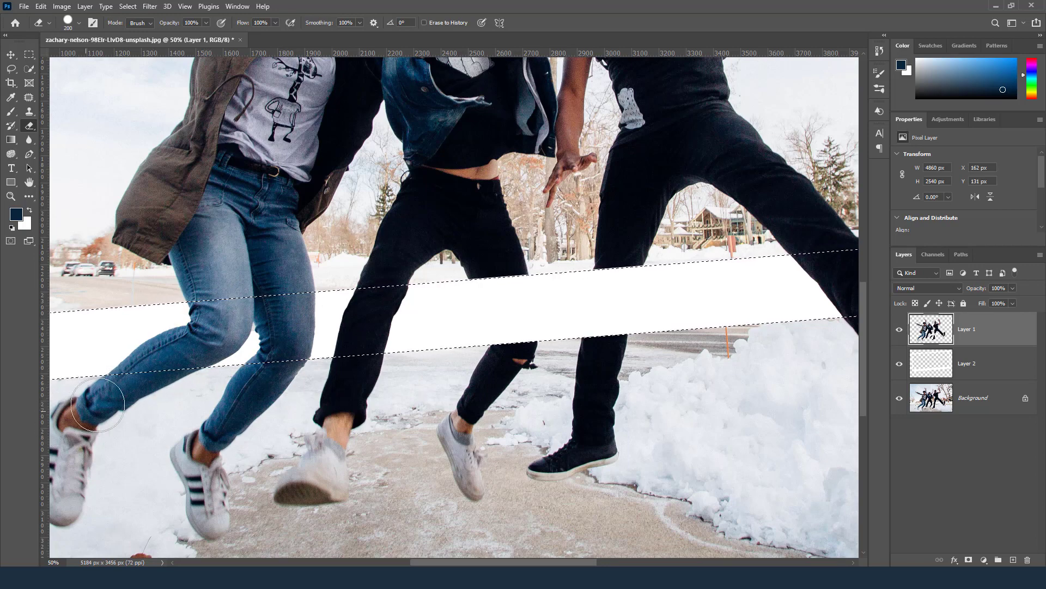
left_click(11, 196)
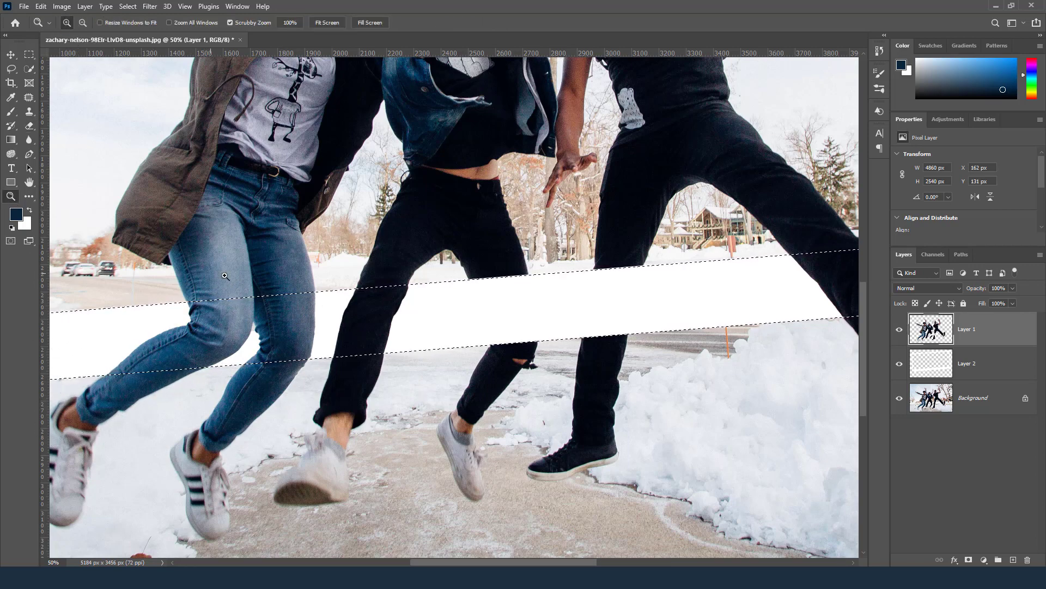
left_click_drag(226, 277, 277, 315)
left_click(277, 317)
left_click(257, 318)
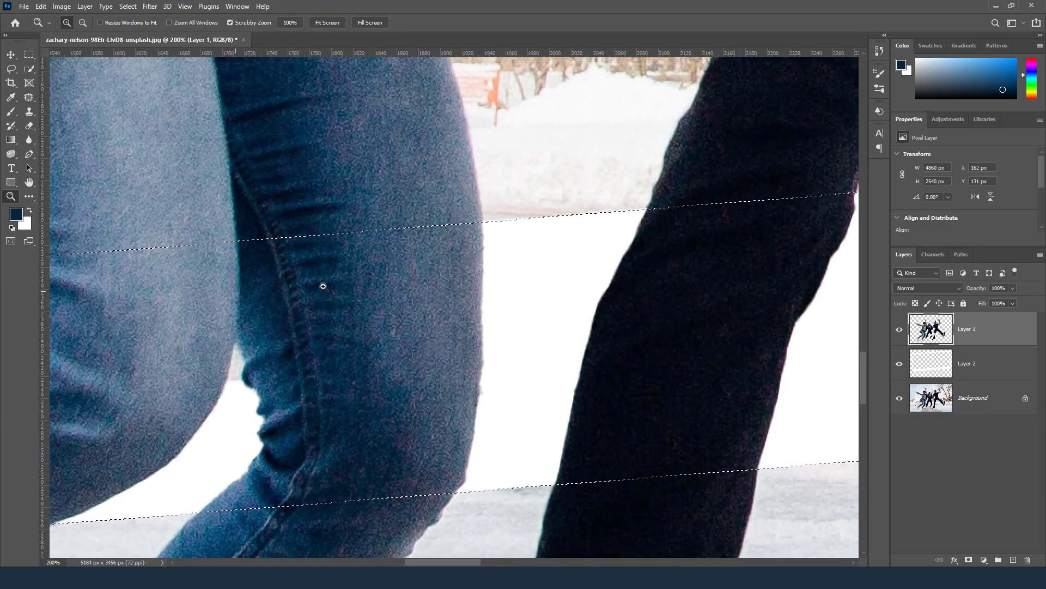
scroll(335, 288, "down", 1)
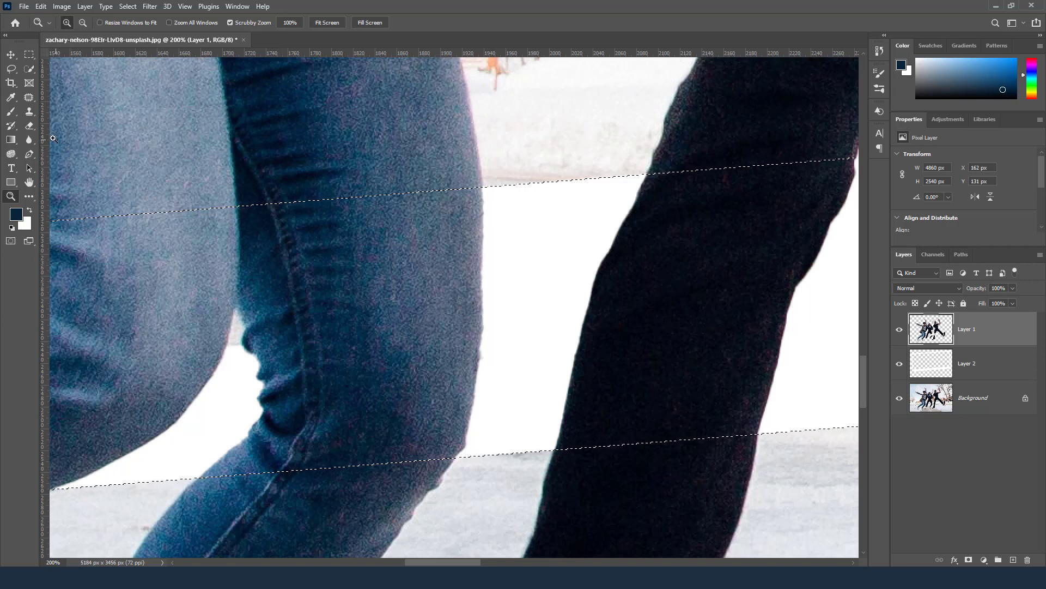
left_click_drag(29, 131, 67, 126)
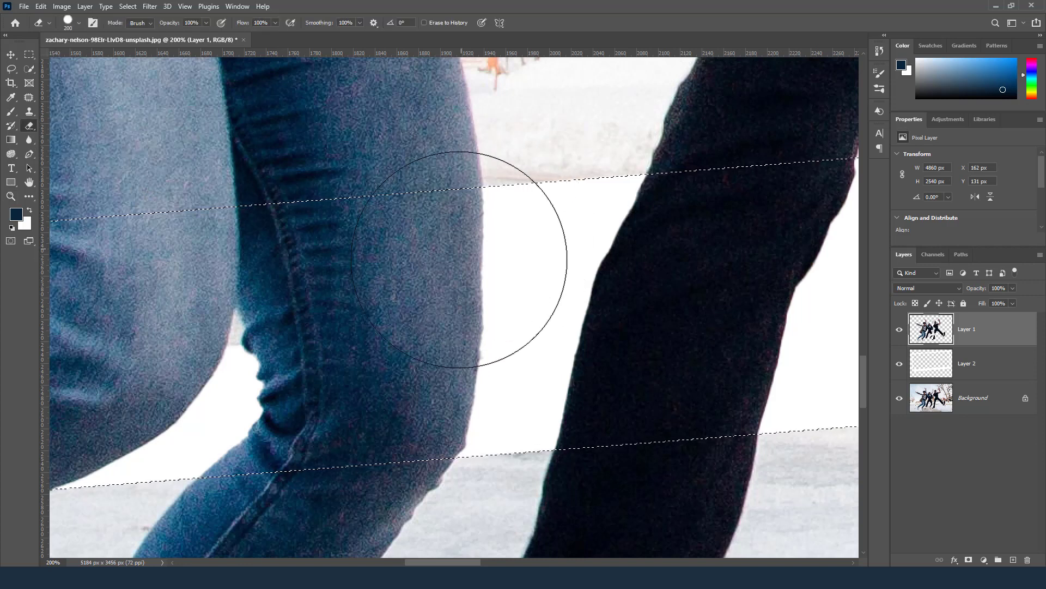
key("bracketleft")
key("bracketleft")
key("bracketleft")
key("bracketleft")
key("bracketleft")
key("bracketleft")
key("bracketleft")
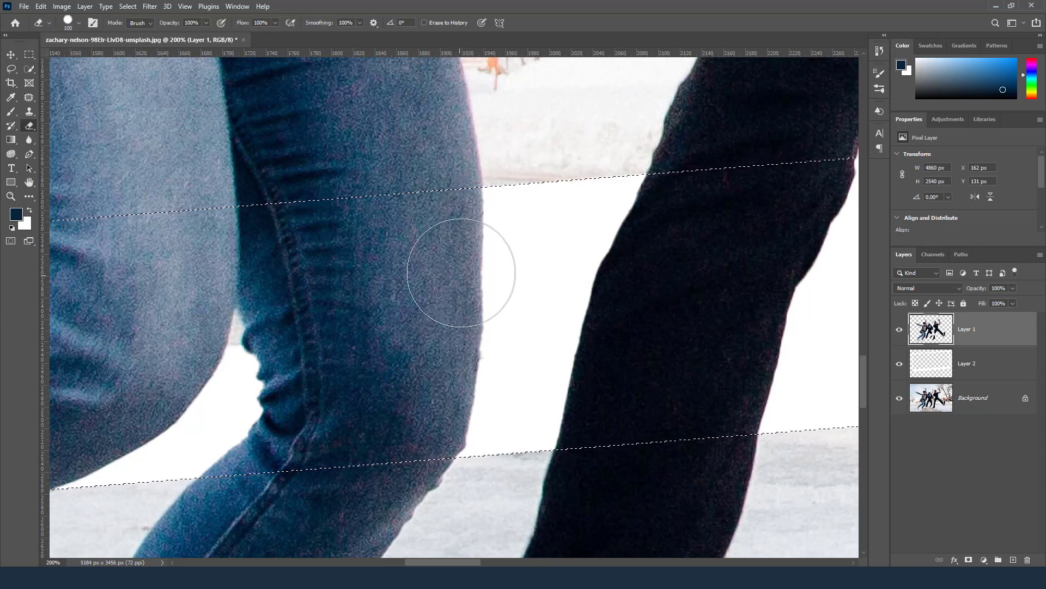
left_click_drag(472, 259, 475, 215)
mouse_move(466, 361)
left_mouse_down()
mouse_move(467, 456)
mouse_move(439, 496)
mouse_move(416, 479)
mouse_move(403, 442)
left_mouse_up()
mouse_move(319, 477)
left_mouse_down()
mouse_move(193, 498)
mouse_move(374, 429)
mouse_move(402, 431)
mouse_move(426, 222)
mouse_move(473, 111)
mouse_move(439, 193)
left_mouse_up()
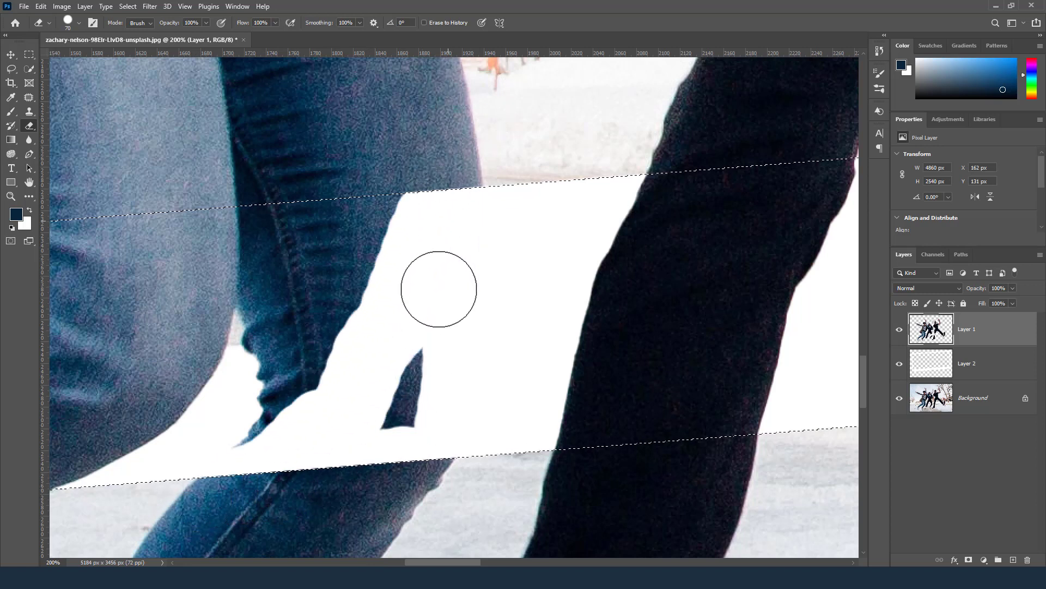
mouse_move(410, 423)
left_mouse_down()
mouse_move(394, 454)
mouse_move(364, 363)
mouse_move(401, 170)
mouse_move(368, 229)
left_mouse_up()
Erase more of the rear jeans leg just below the band's upper edge and reduce the eraser to 45 px
scroll(114, 292, "up", 2)
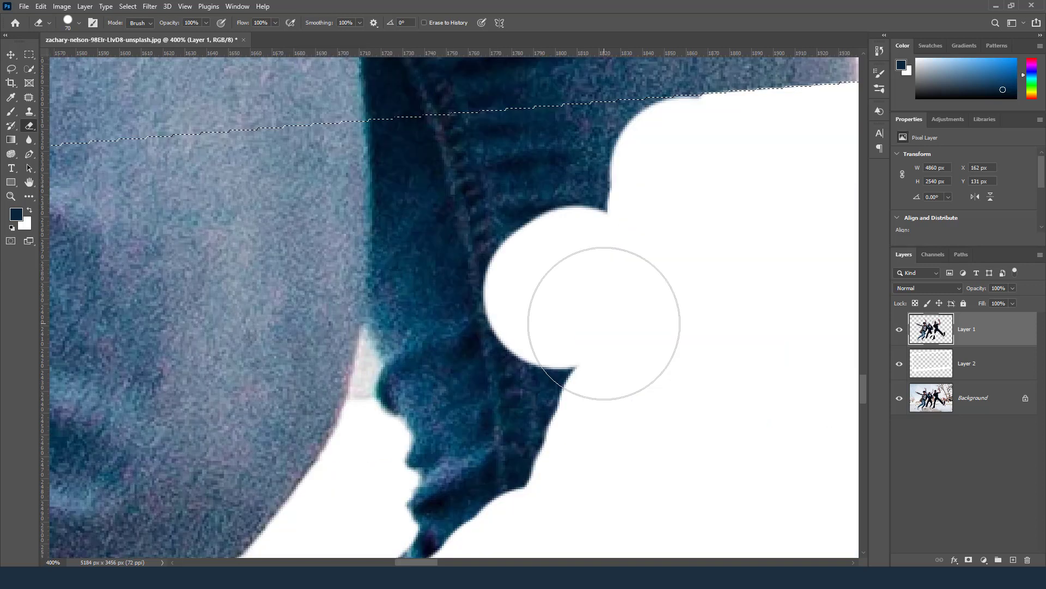
mouse_move(603, 327)
left_mouse_down()
mouse_move(638, 184)
mouse_move(695, 156)
mouse_move(585, 151)
mouse_move(707, 139)
mouse_move(594, 140)
left_mouse_up()
key("bracketleft")
key("bracketleft")
key("bracketleft")
key("bracketleft")
key("bracketleft")
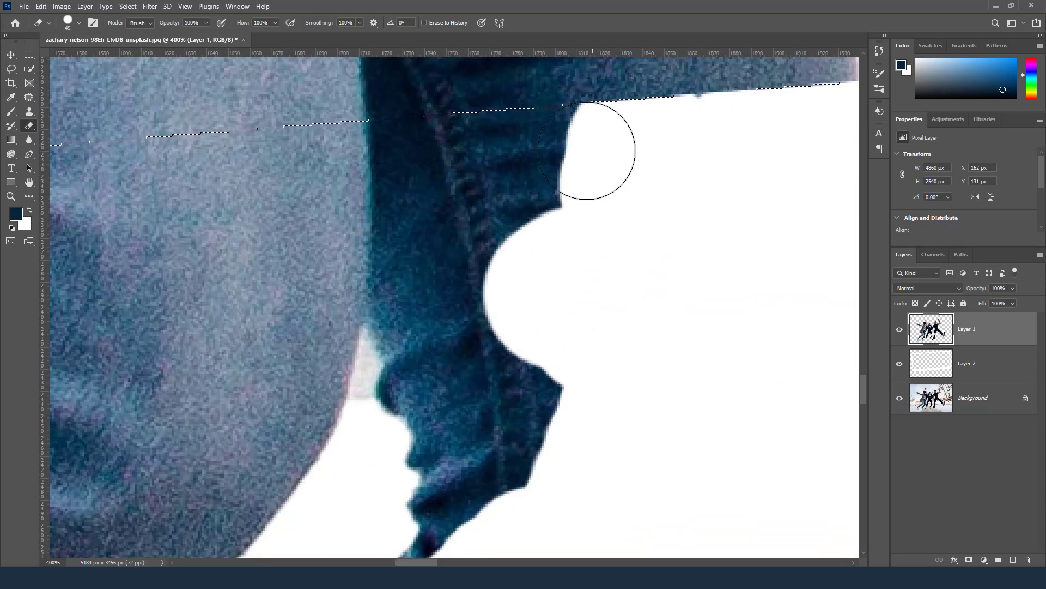
Erase a thin strip of the rear jeans leg along the band's upper edge with a much smaller eraser
key("bracketleft")
key("bracketleft")
key("bracketleft")
key("bracketleft")
key("bracketleft")
key("bracketleft")
key("bracketleft")
key("bracketleft")
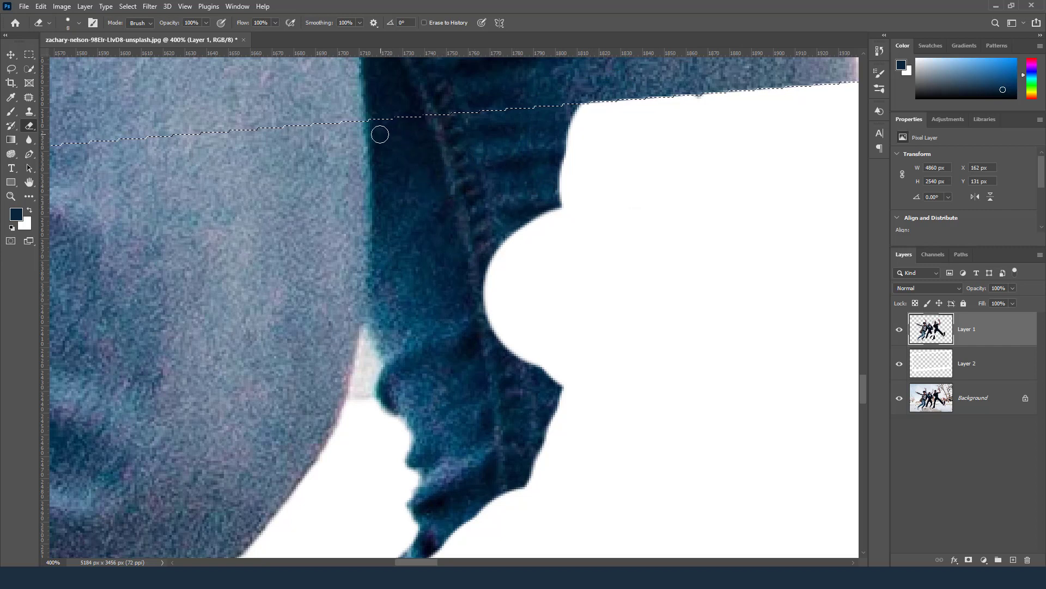
mouse_move(378, 122)
left_mouse_down()
mouse_move(608, 113)
mouse_move(554, 169)
mouse_move(549, 209)
left_mouse_up()
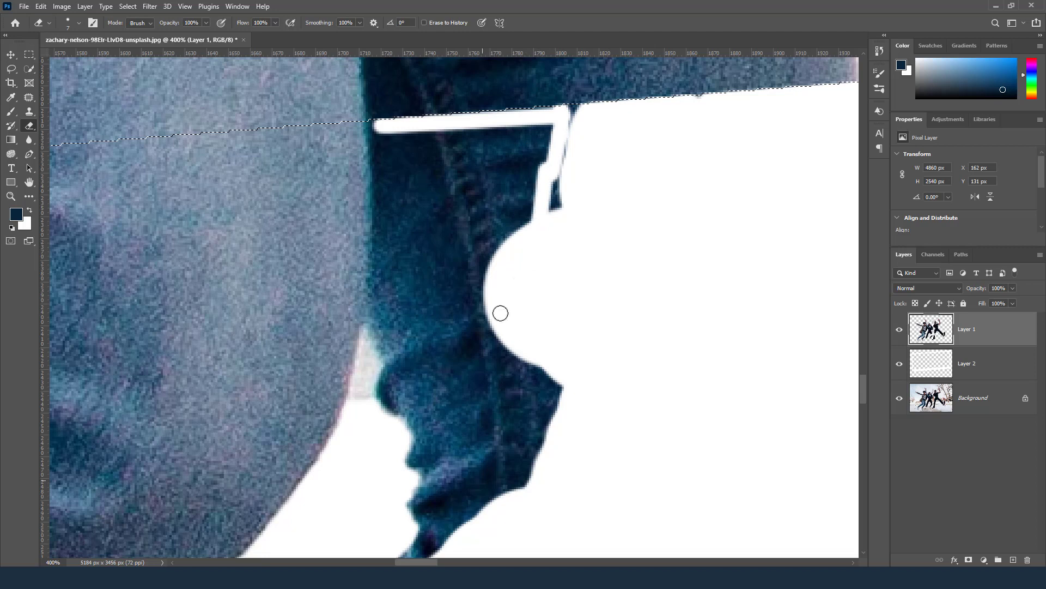
Erase the leftover lower and outer parts of the rear jeans leg inside the band with a 25 px eraser
key("bracketright")
key("bracketright")
key("bracketright")
key("bracketright")
key("bracketright")
mouse_move(490, 507)
left_mouse_down()
mouse_move(519, 475)
mouse_move(537, 389)
left_mouse_up()
mouse_move(624, 331)
left_mouse_down()
mouse_move(655, 380)
mouse_move(507, 515)
mouse_move(425, 538)
mouse_move(441, 563)
mouse_move(405, 552)
left_mouse_up()
mouse_move(429, 449)
left_mouse_down()
mouse_move(469, 369)
mouse_move(538, 164)
mouse_move(574, 116)
mouse_move(567, 187)
mouse_move(575, 85)
left_mouse_up()
mouse_move(509, 374)
left_mouse_down()
mouse_move(504, 414)
mouse_move(488, 436)
left_mouse_up()
left_click_drag(478, 475, 477, 474)
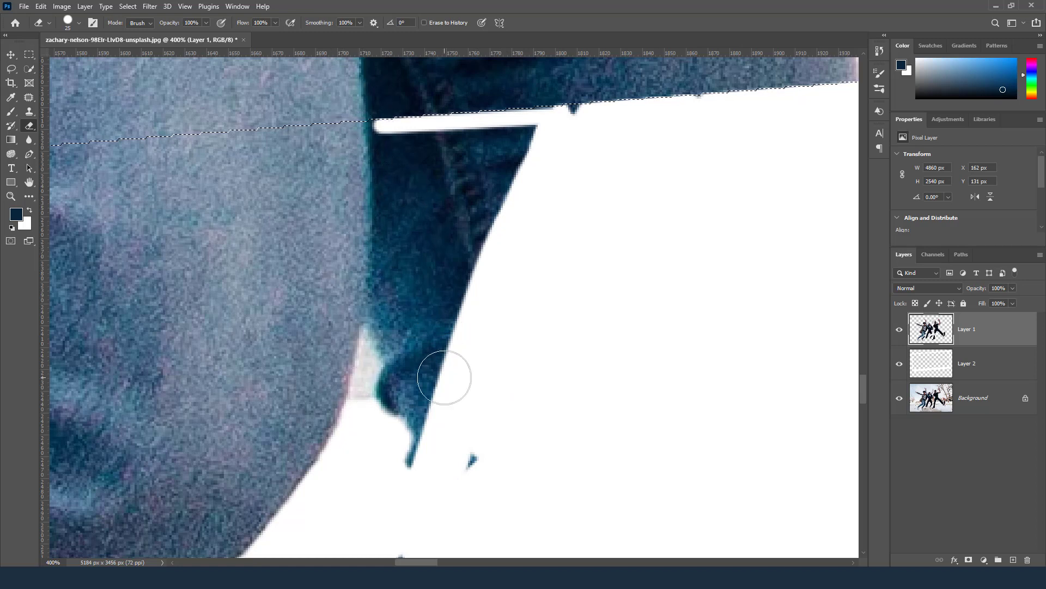
left_click(470, 459)
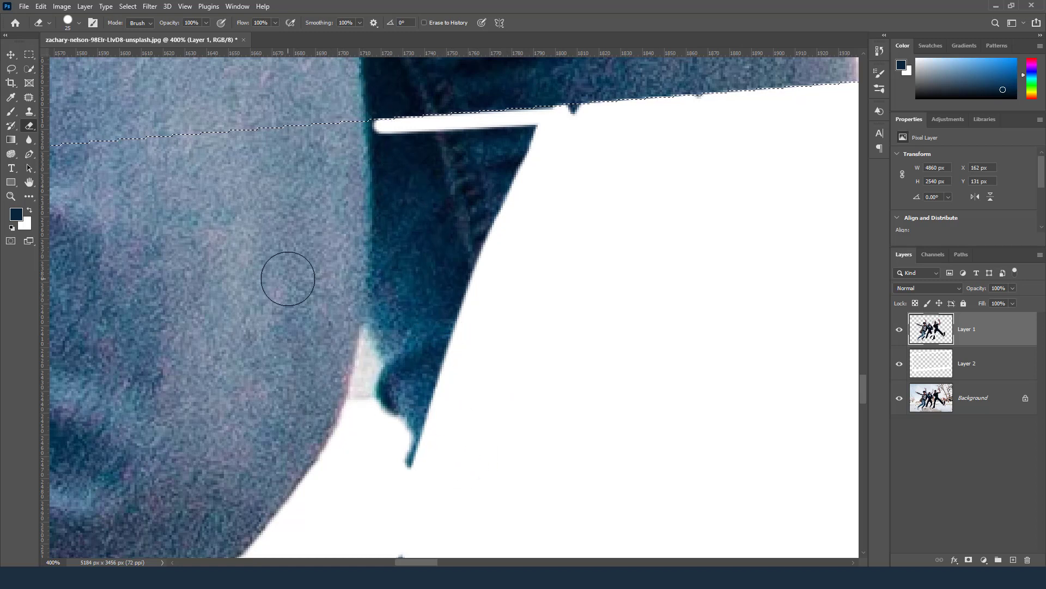
Draw a closed Pen tool path around the remaining rear leg piece, following the front knee's edge and the band's upper edge
left_click(31, 156)
left_click(72, 154)
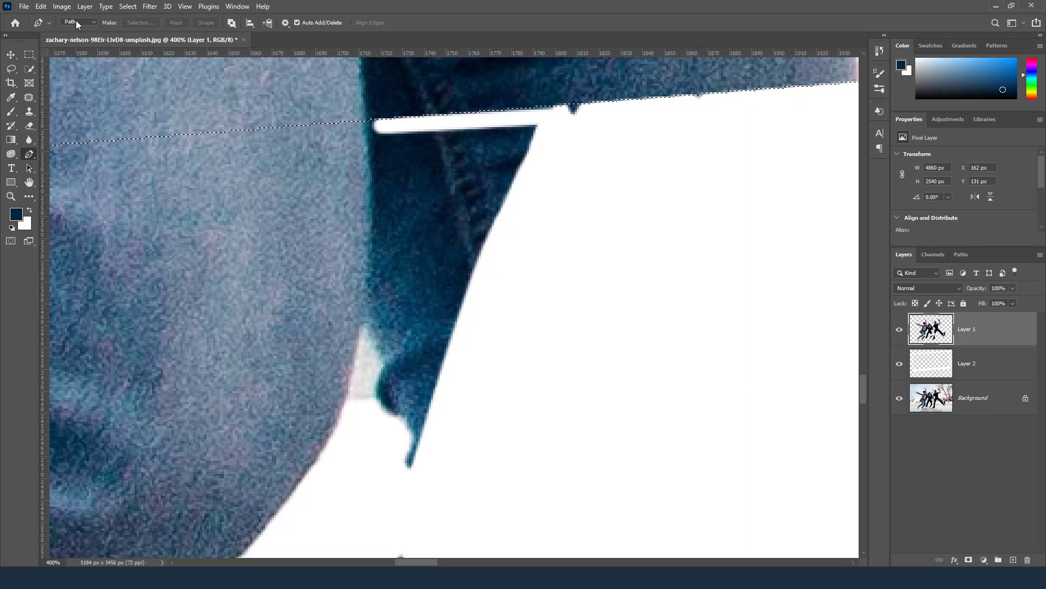
left_click(365, 126)
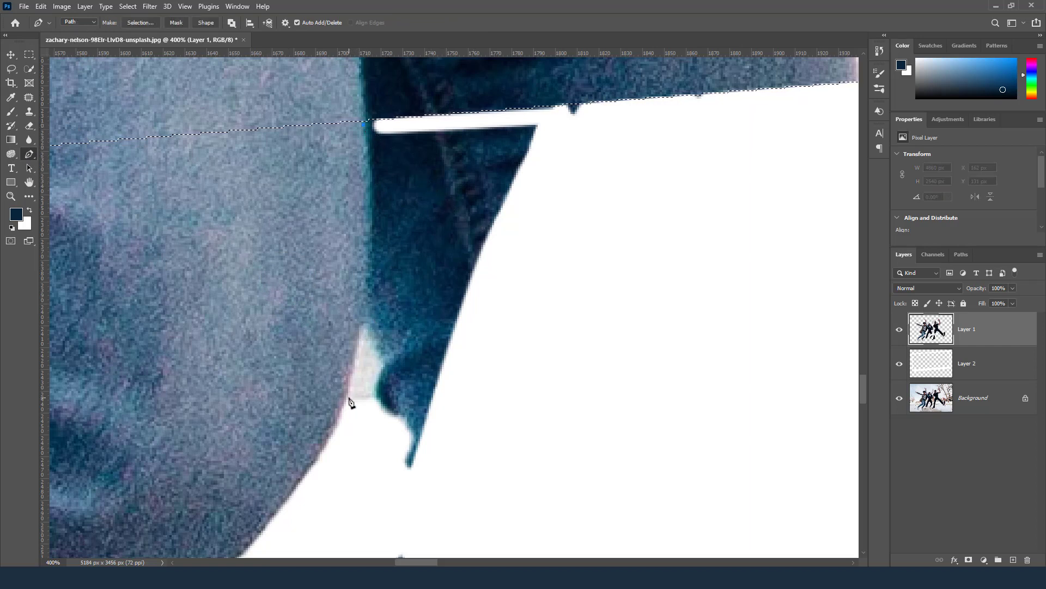
left_click_drag(347, 401, 301, 517)
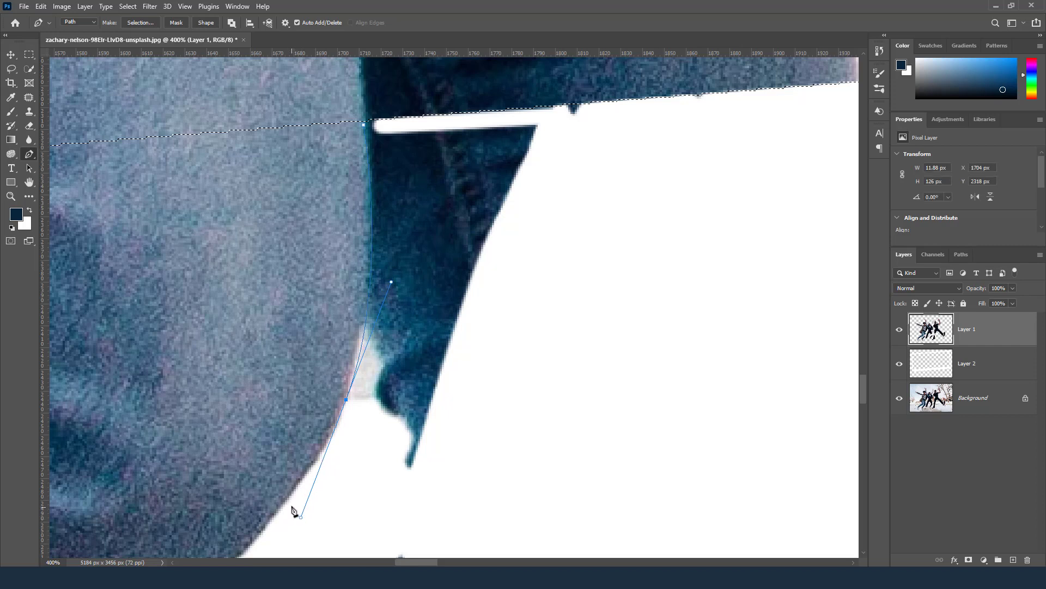
left_click(529, 532)
left_click_drag(671, 360, 671, 335)
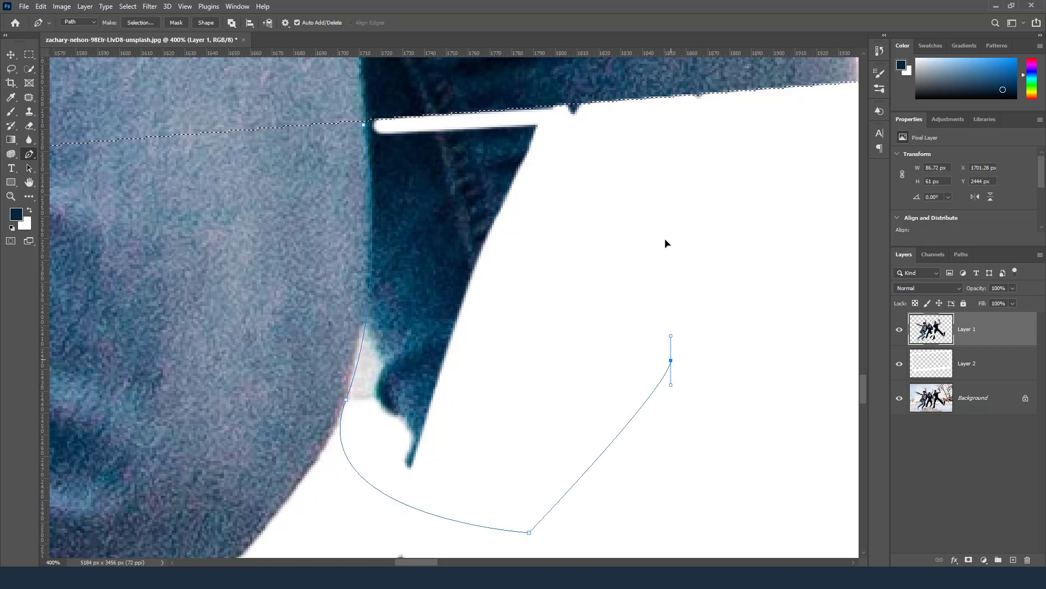
left_click_drag(662, 215, 653, 189)
left_click_drag(589, 108, 581, 106)
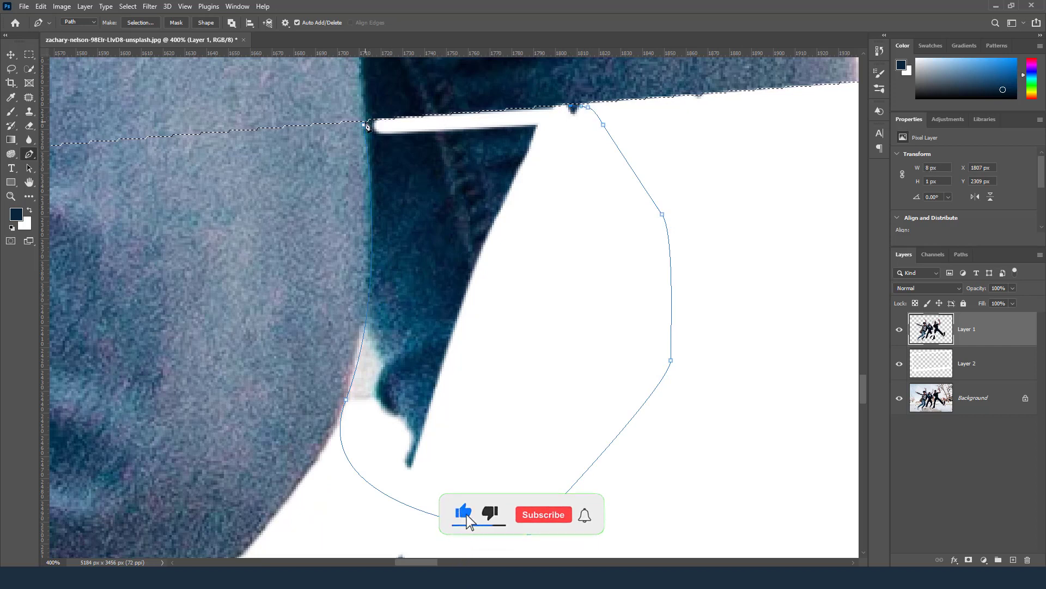
left_click(364, 126)
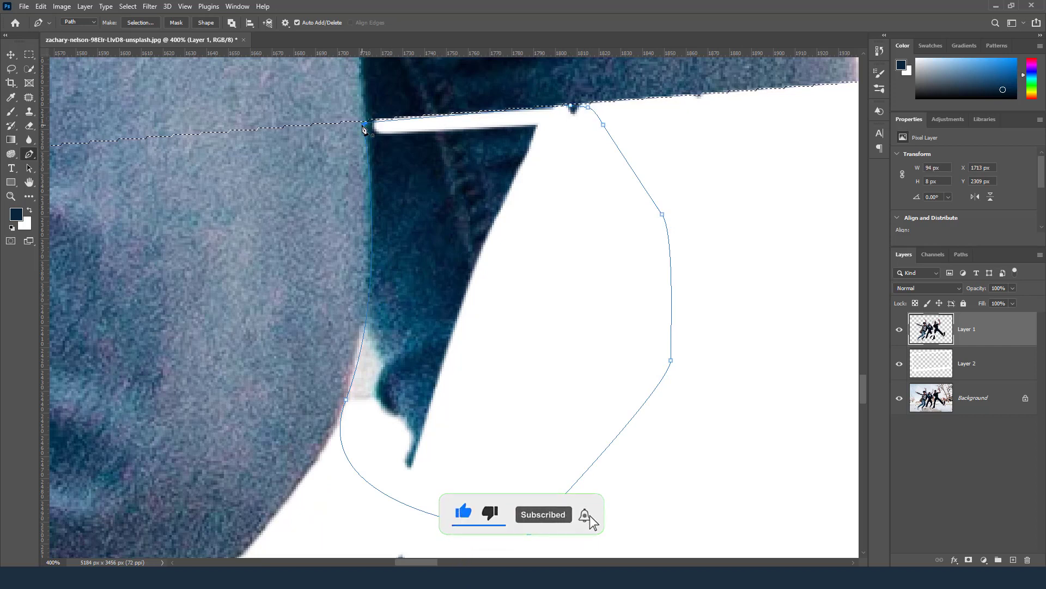
Convert the path to a selection, cover the leg remnant inside it with white on Layer 1, and deselect
key("ctrl+Return")
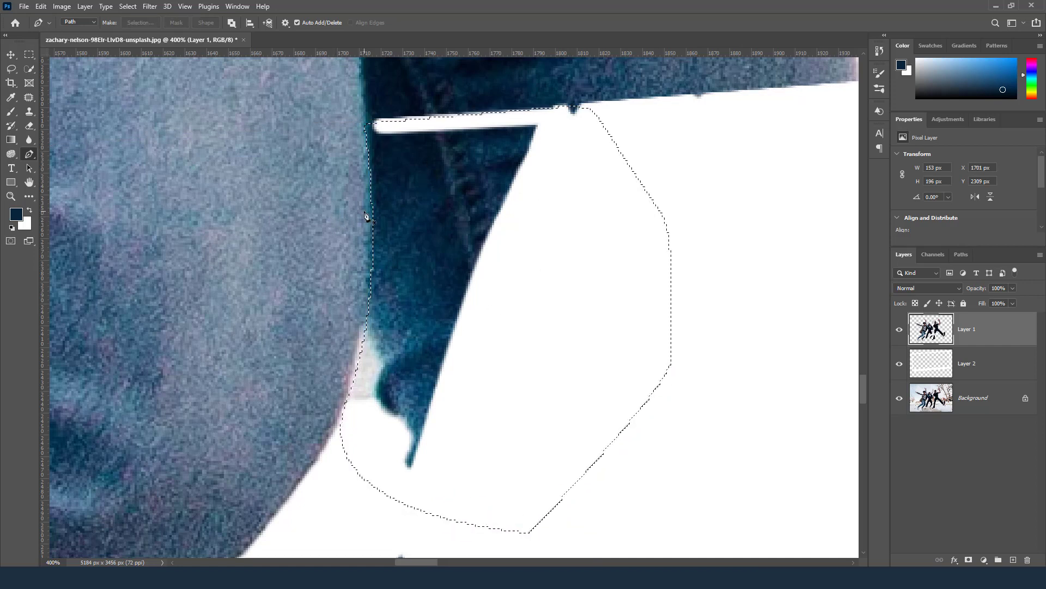
key("ctrl+BackSpace")
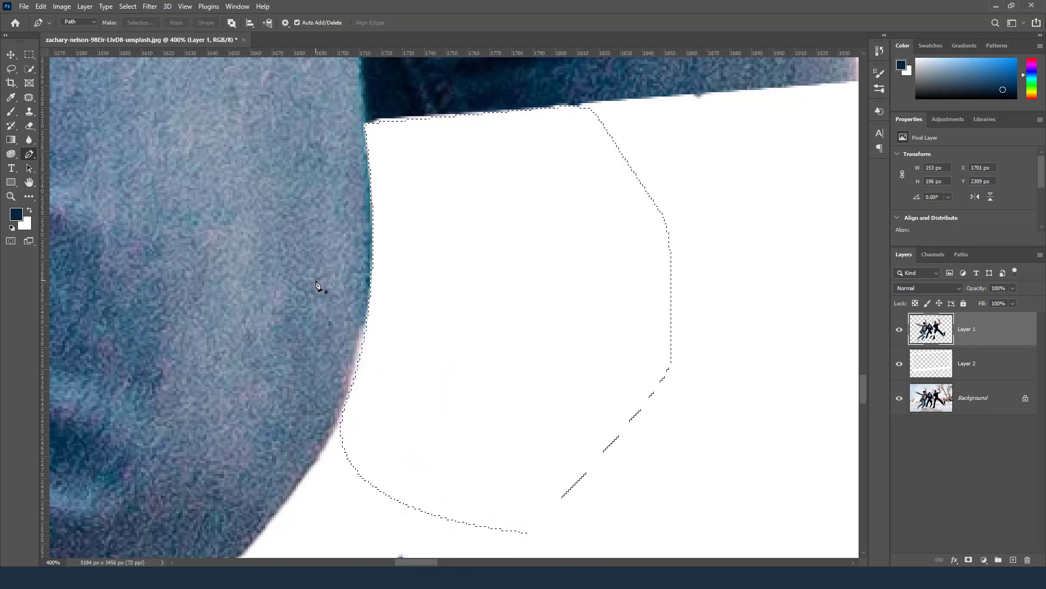
key("ctrl+d")
Examine all the legs against the frame's lower band at a smaller magnification for leftover leg pieces
left_click(10, 197)
left_click(83, 22)
left_click(463, 232)
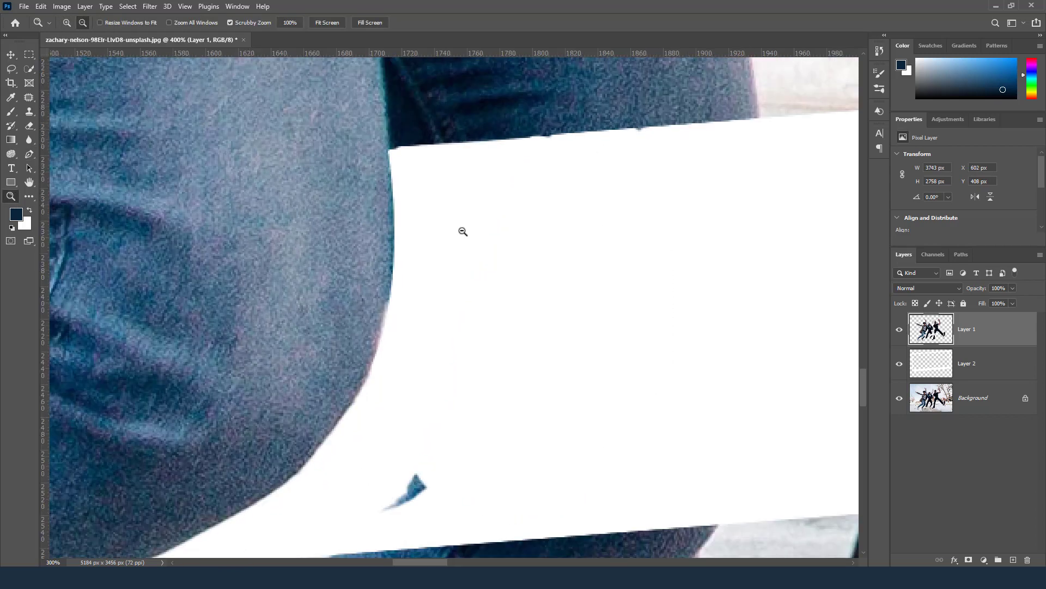
left_click(463, 232)
left_click(463, 232)
left_click(463, 231)
left_click(463, 231)
left_click(462, 232)
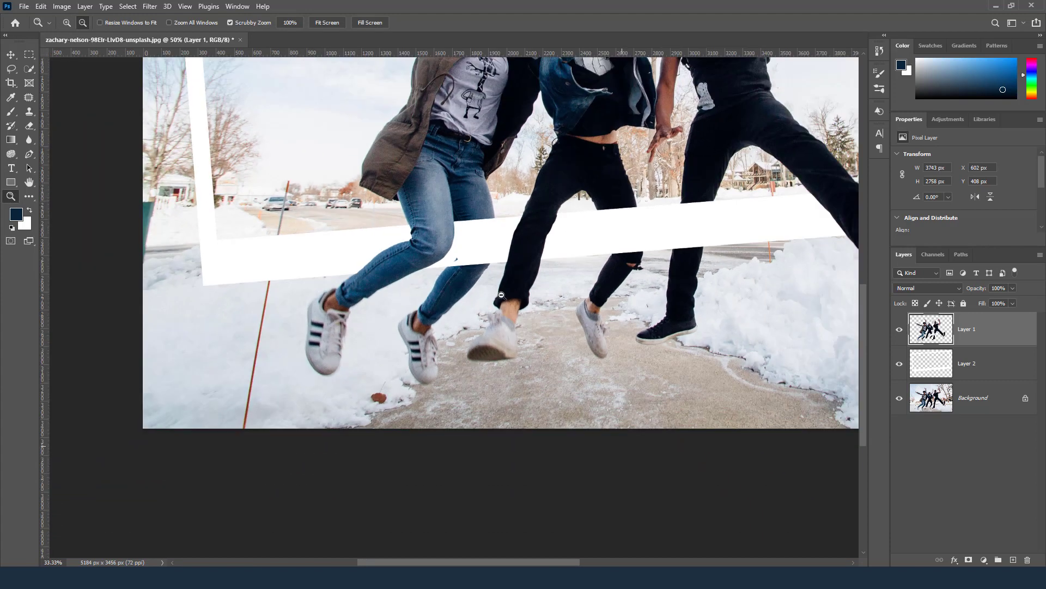
Erase the small leftover jeans speck beside the front knee inside the frame's lower band on Layer 1
left_click(29, 129)
right_click(28, 129)
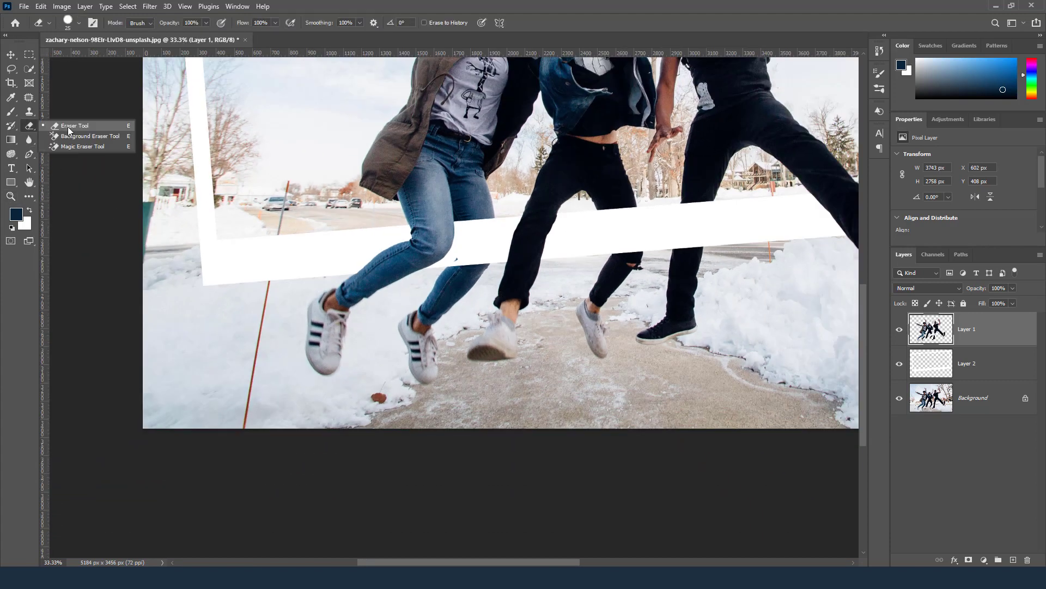
left_click(65, 126)
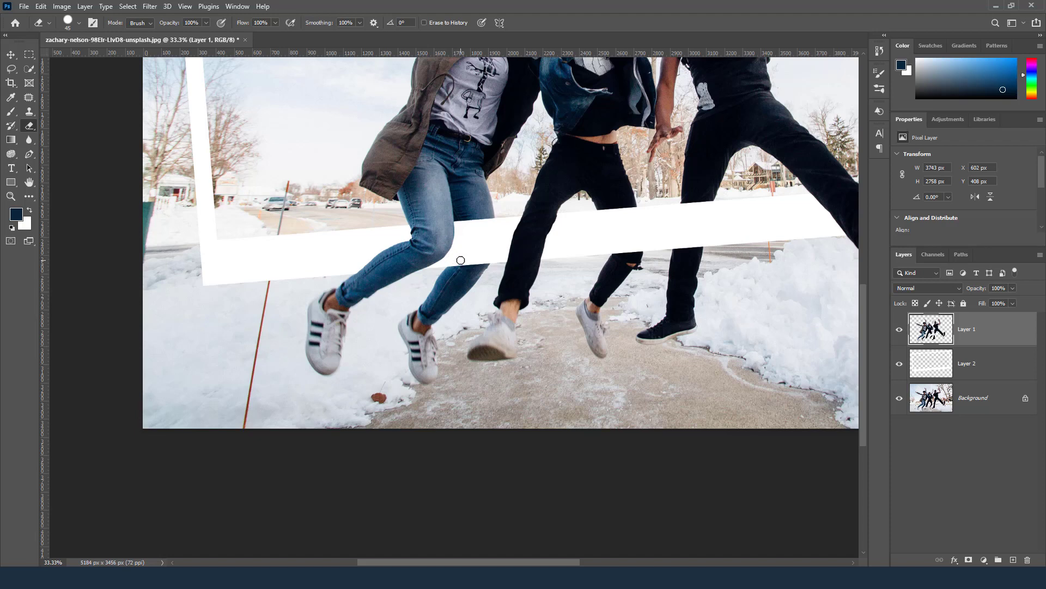
scroll(410, 229, "up", 3)
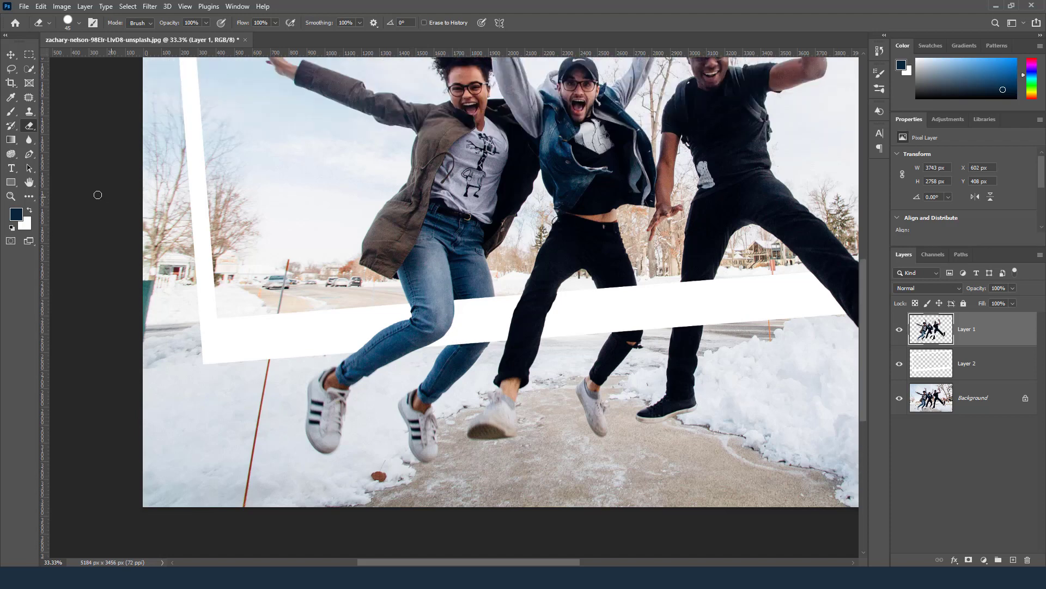
Erase the middle man's raised fingertips on Layer 1 where they overlap the frame's upper band, using a 45 px eraser
left_click(10, 196)
left_click(692, 220, "alt")
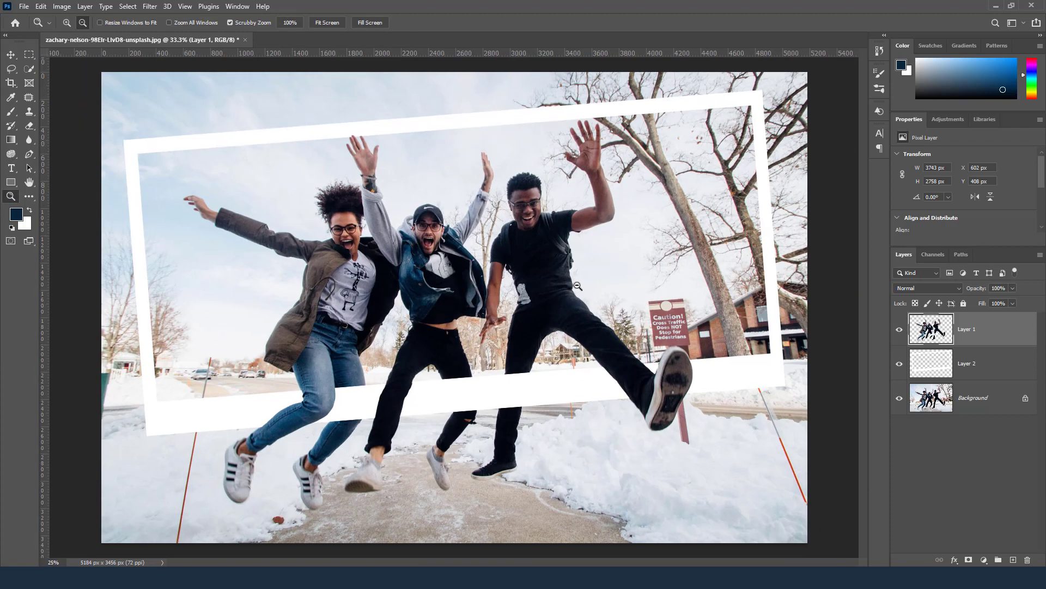
left_click(69, 26)
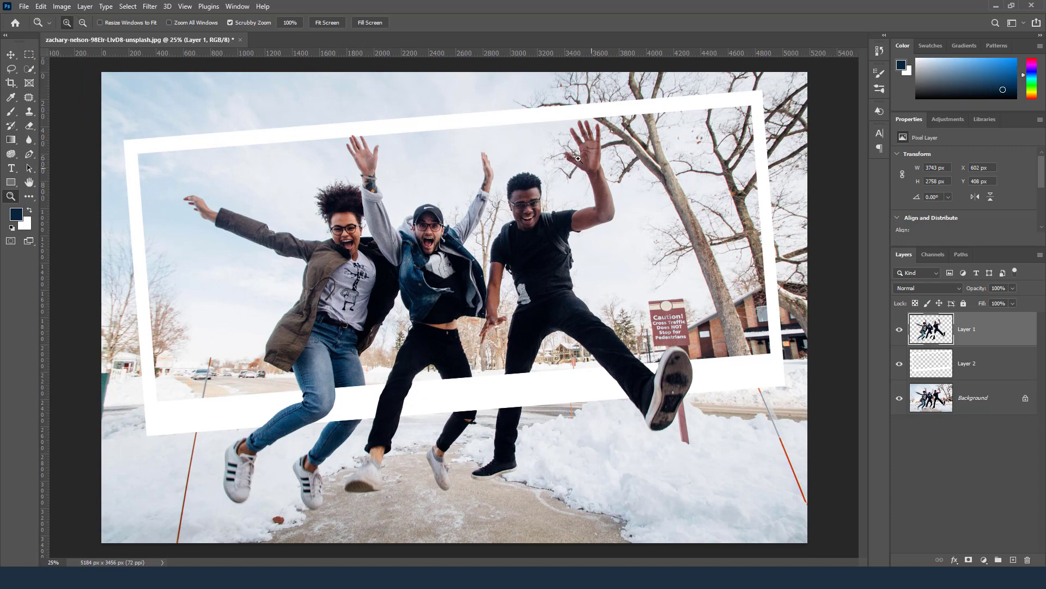
left_click(363, 142)
left_click(364, 147)
left_click(365, 151)
left_click_drag(359, 141, 341, 113)
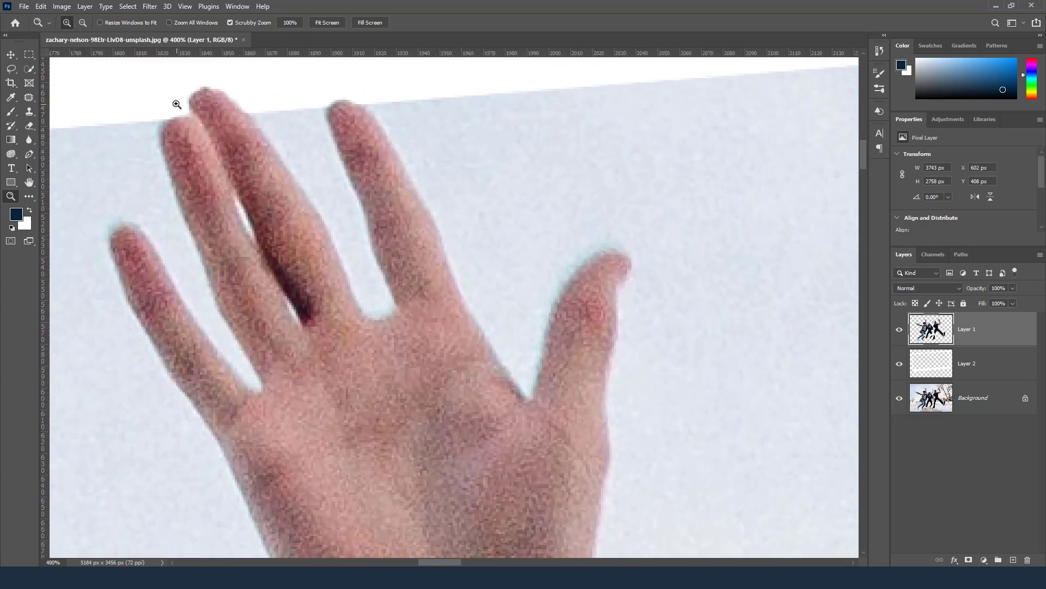
left_click(31, 126)
left_click(79, 129)
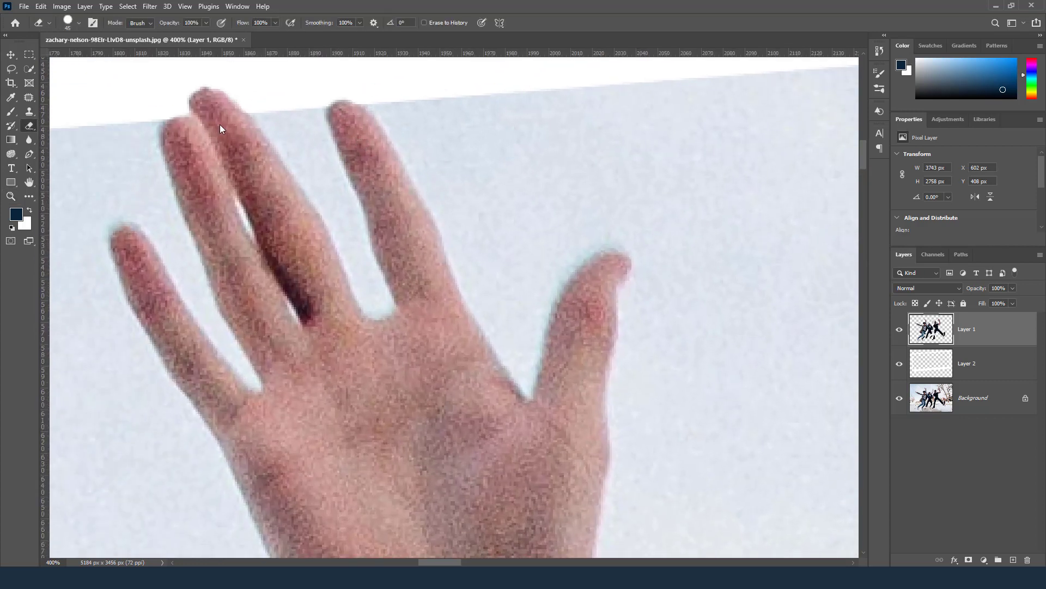
left_click(356, 105)
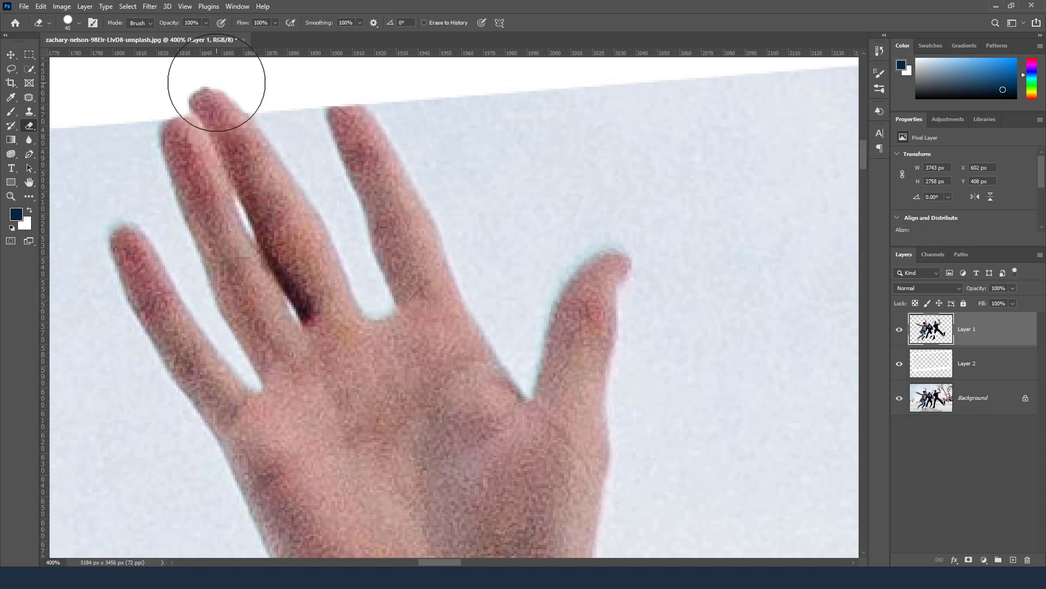
left_click_drag(227, 106, 171, 113)
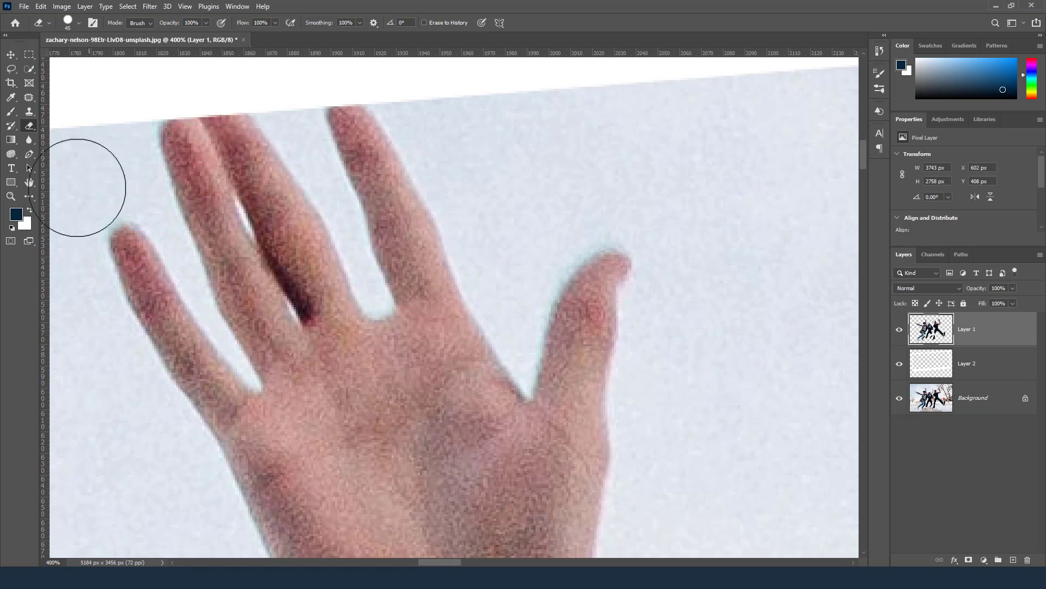
Select Layer 2, which holds the white frame, with the whole composition in view
left_click(10, 196)
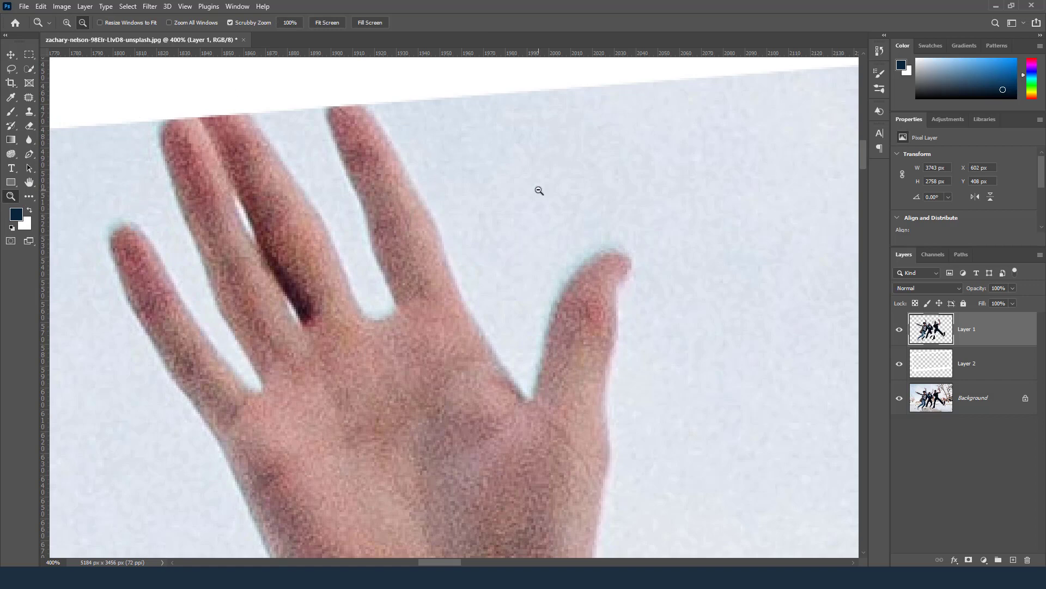
left_click(539, 192, "alt")
left_click(540, 192, "alt")
left_click(597, 265, "alt")
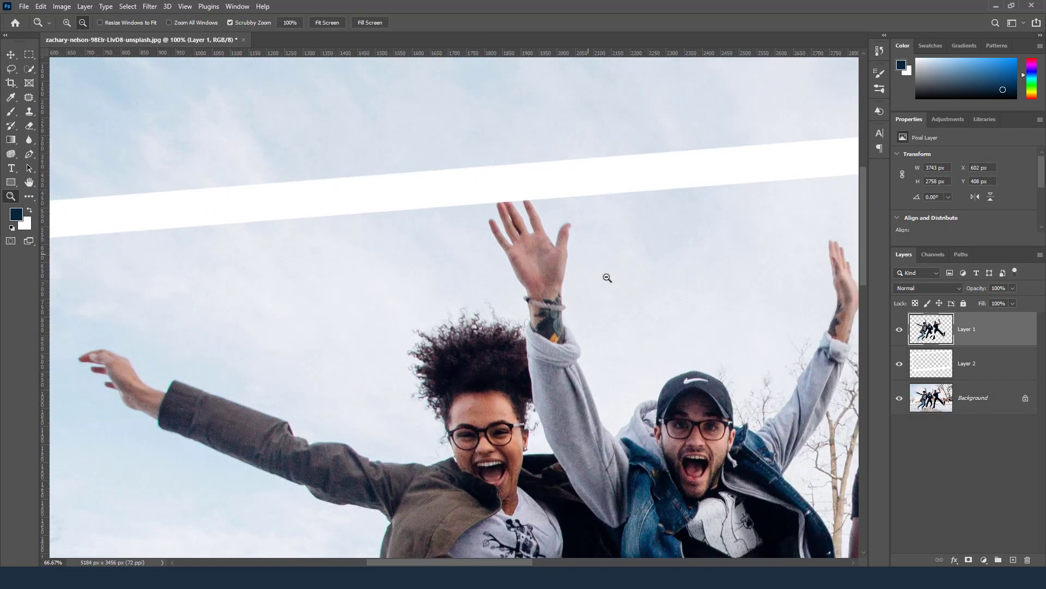
left_click(621, 305, "alt")
left_click(627, 312, "alt")
left_click(628, 314, "alt")
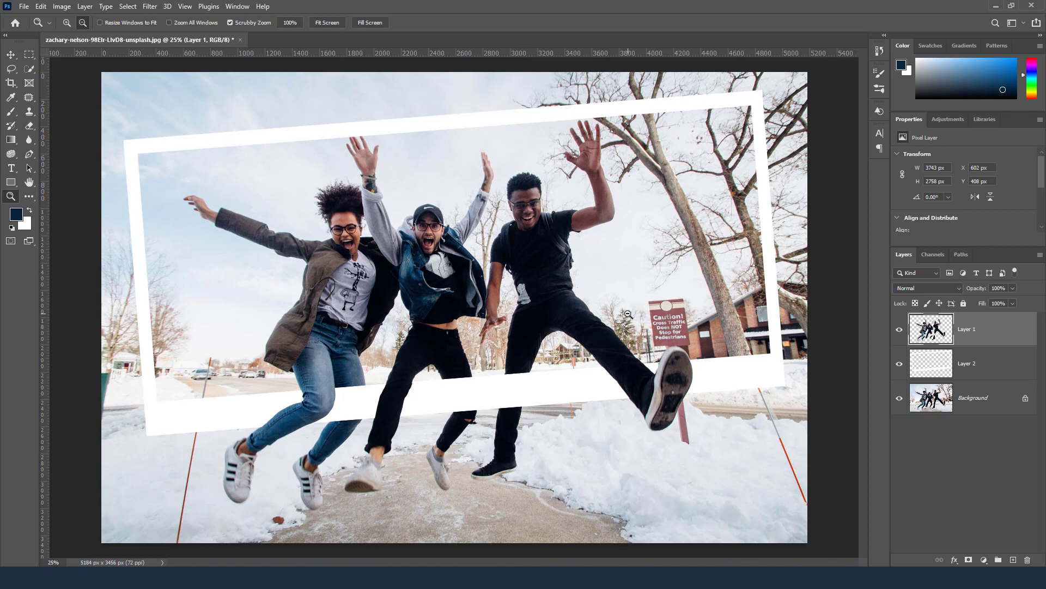
key("alt+bracketleft")
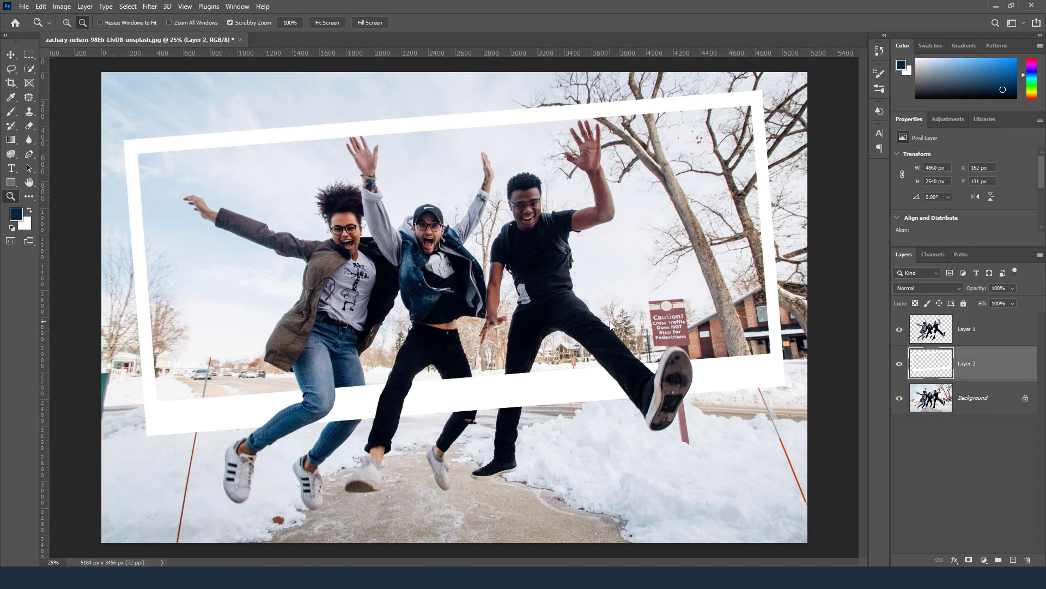